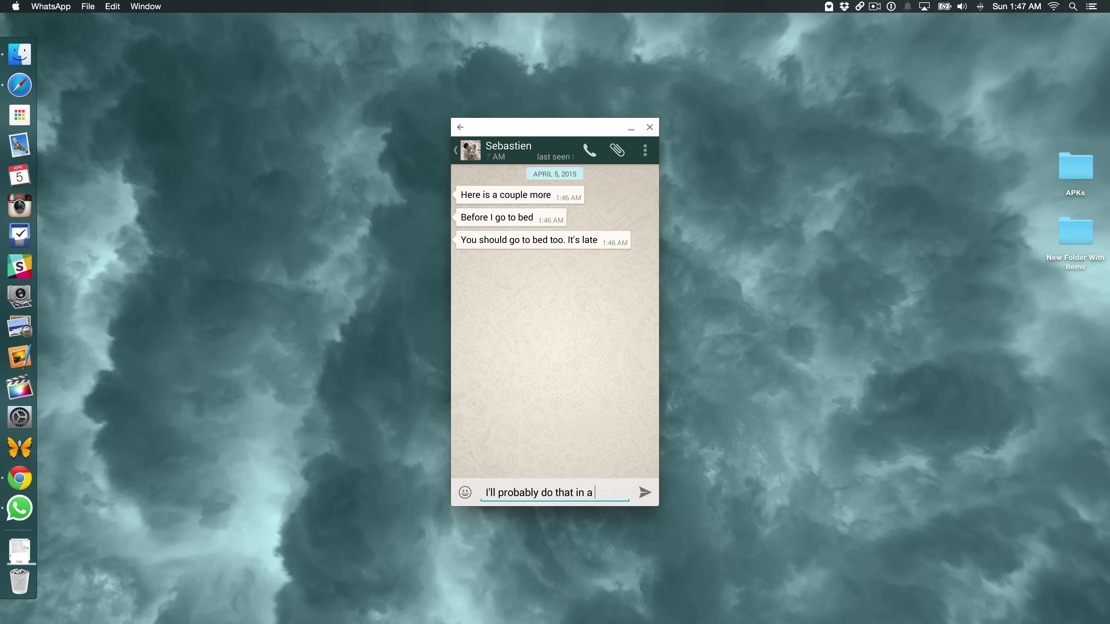
Finish typing 'I'll probably do that in a few...' and send it in the WhatsApp chat
text(few...)
click(646, 495)
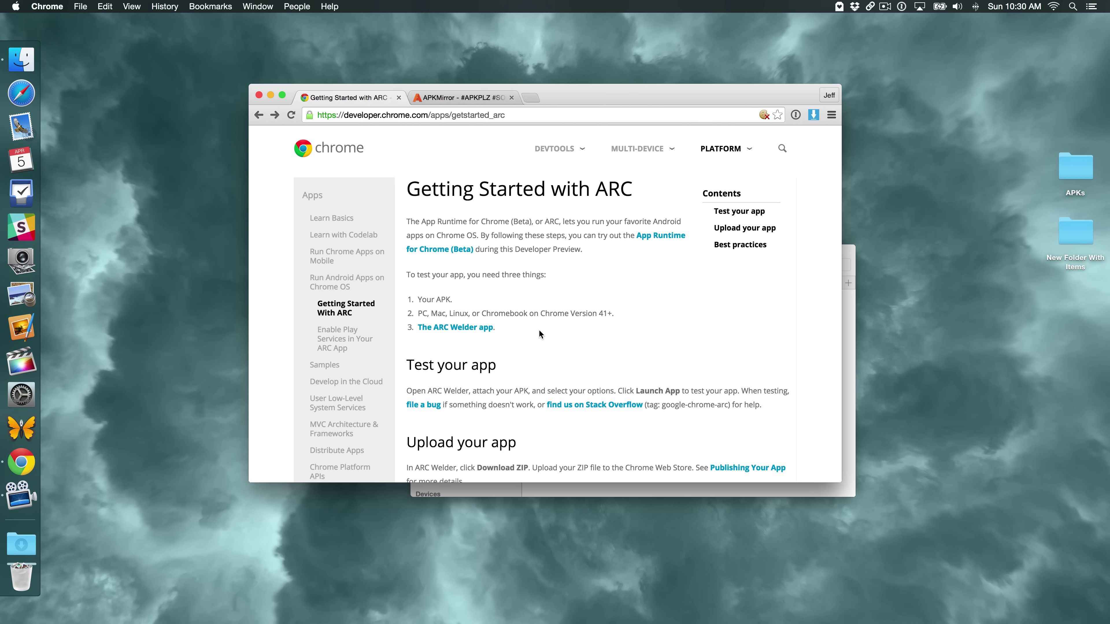
Add ARC Welder to Chrome from its Web Store page, approve its permissions, and close the App Launcher
click(470, 328)
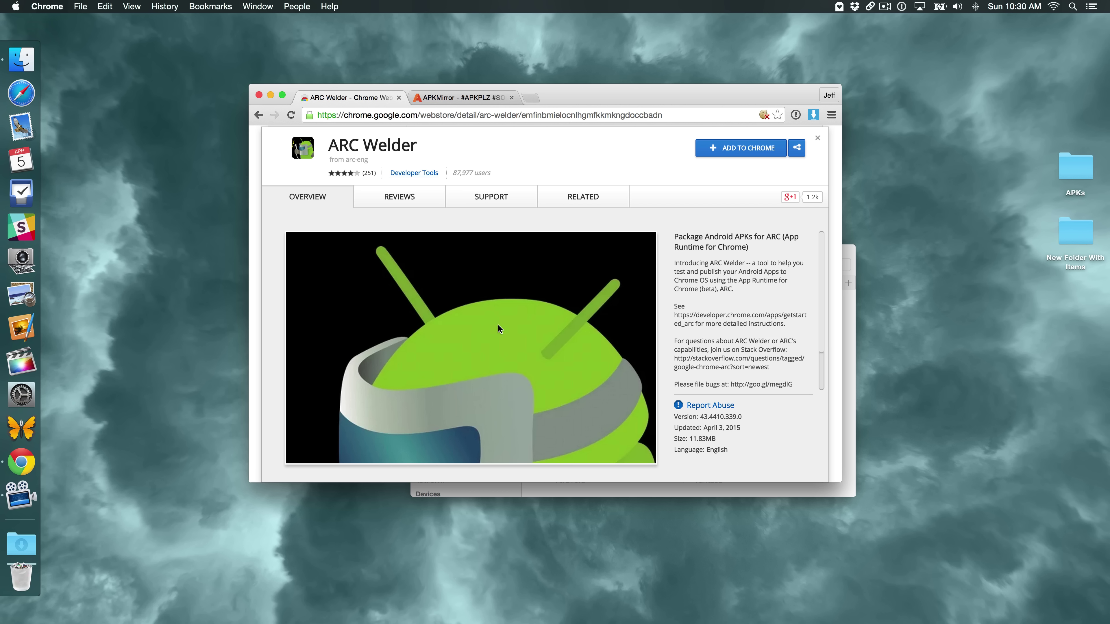
click(745, 150)
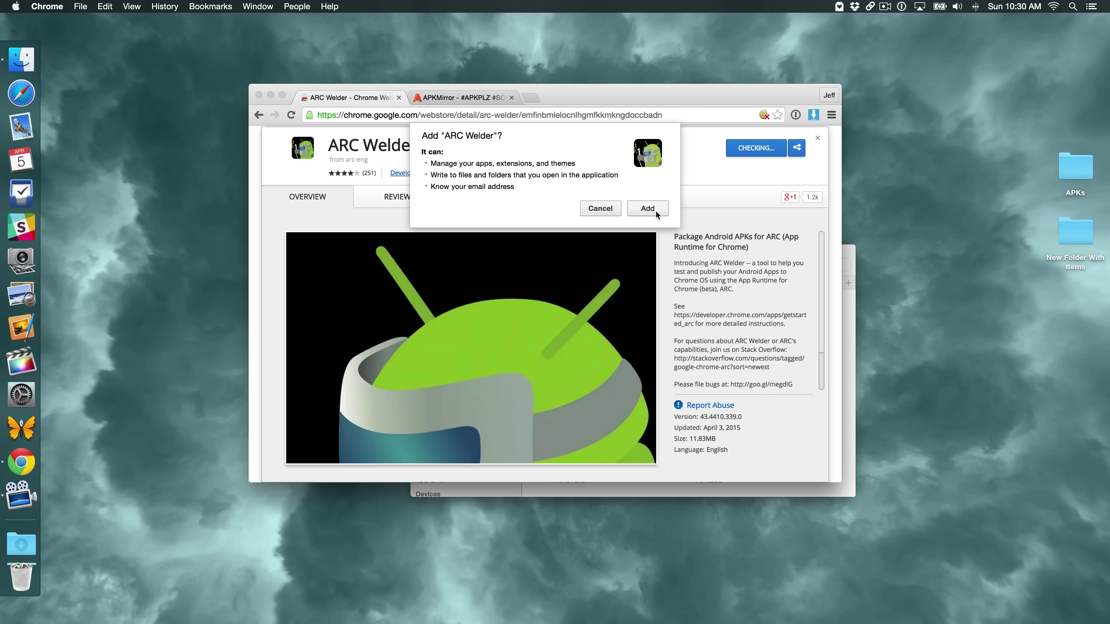
click(648, 211)
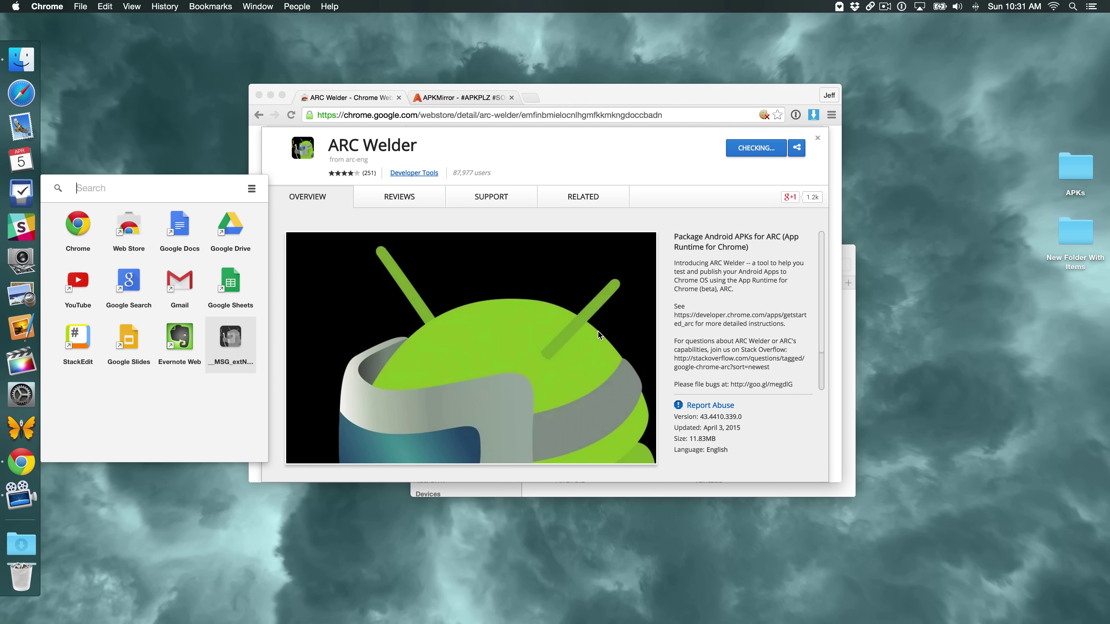
click(658, 219)
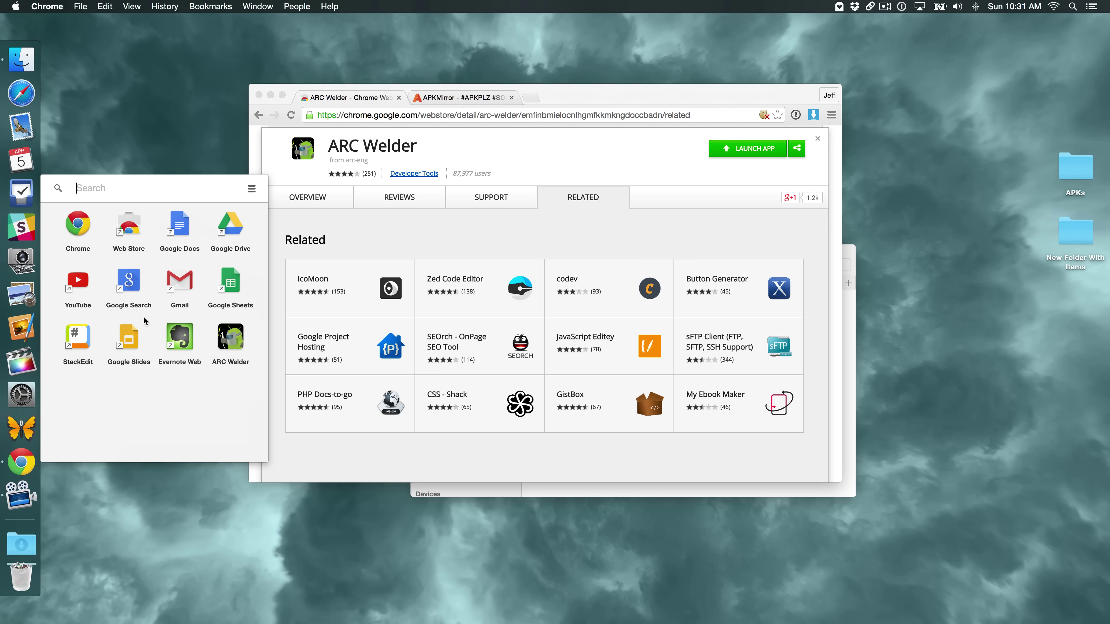
click(395, 240)
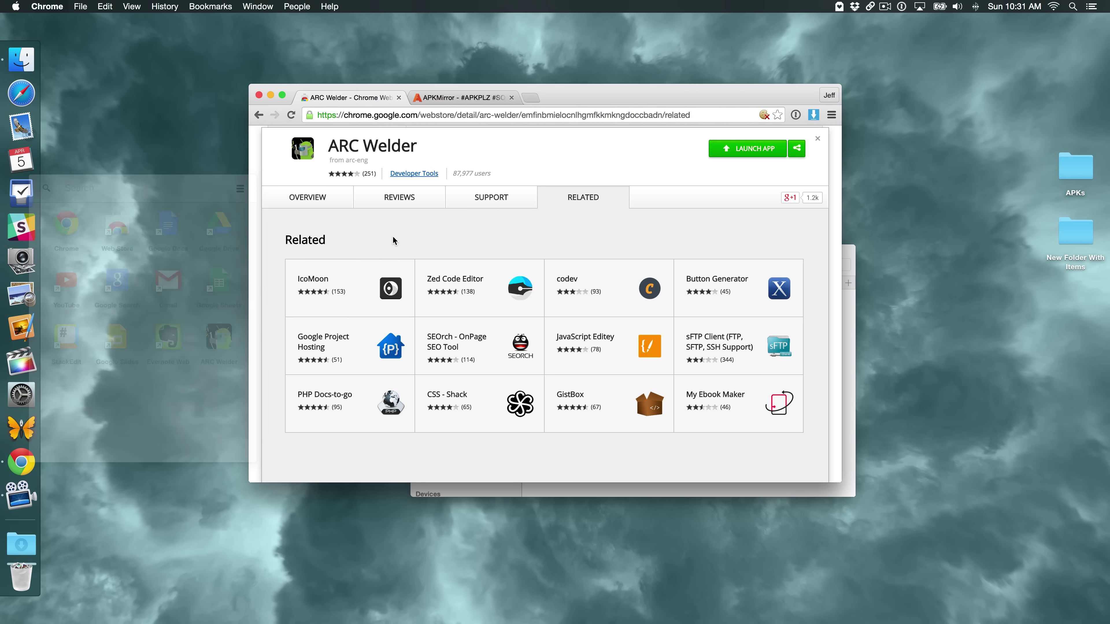
Launch ARC Welder and choose Documents/Android/ARC as its working directory
click(744, 151)
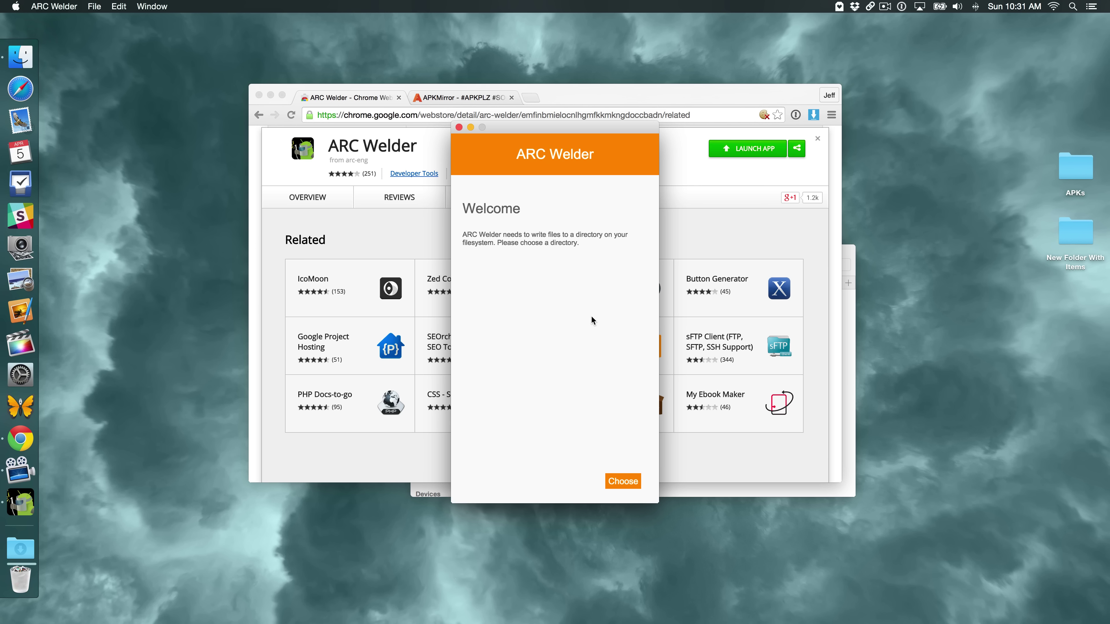
click(620, 482)
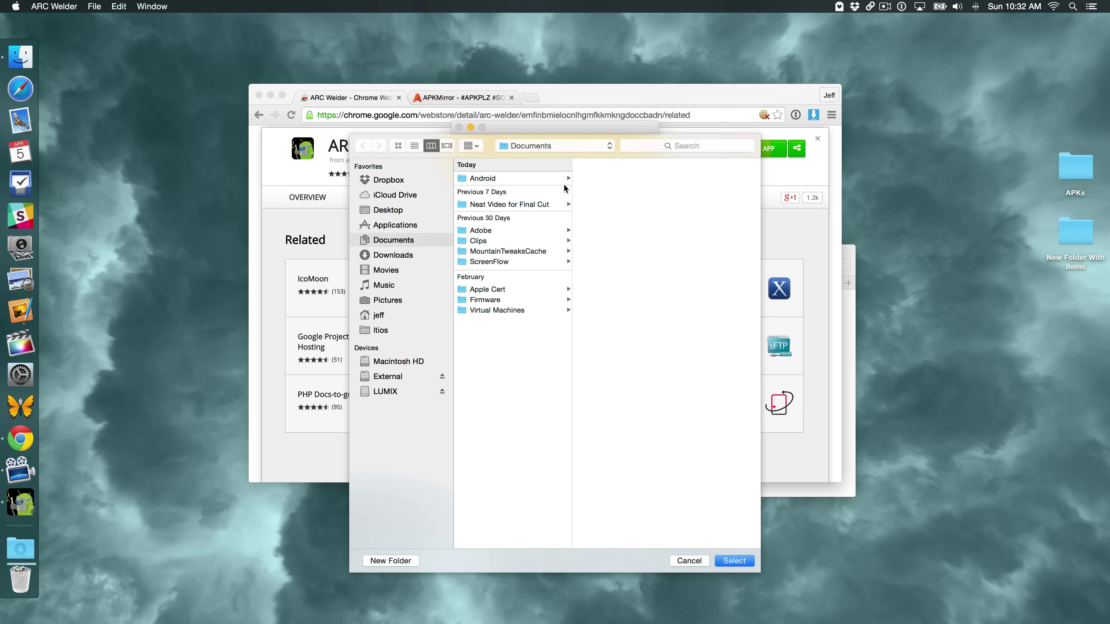
click(546, 180)
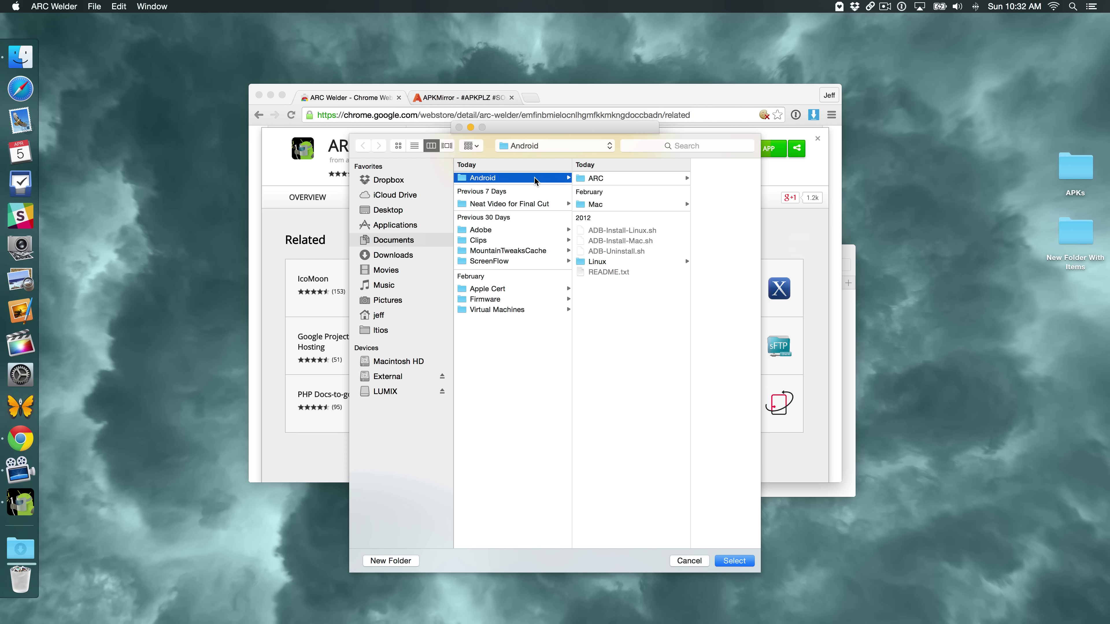
click(615, 178)
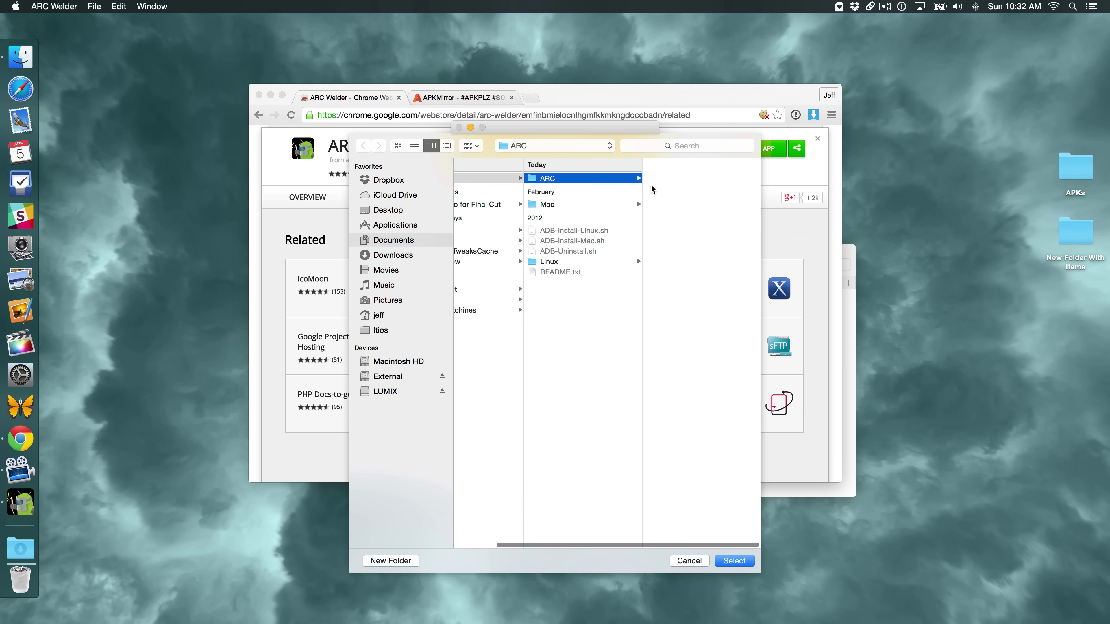
click(729, 561)
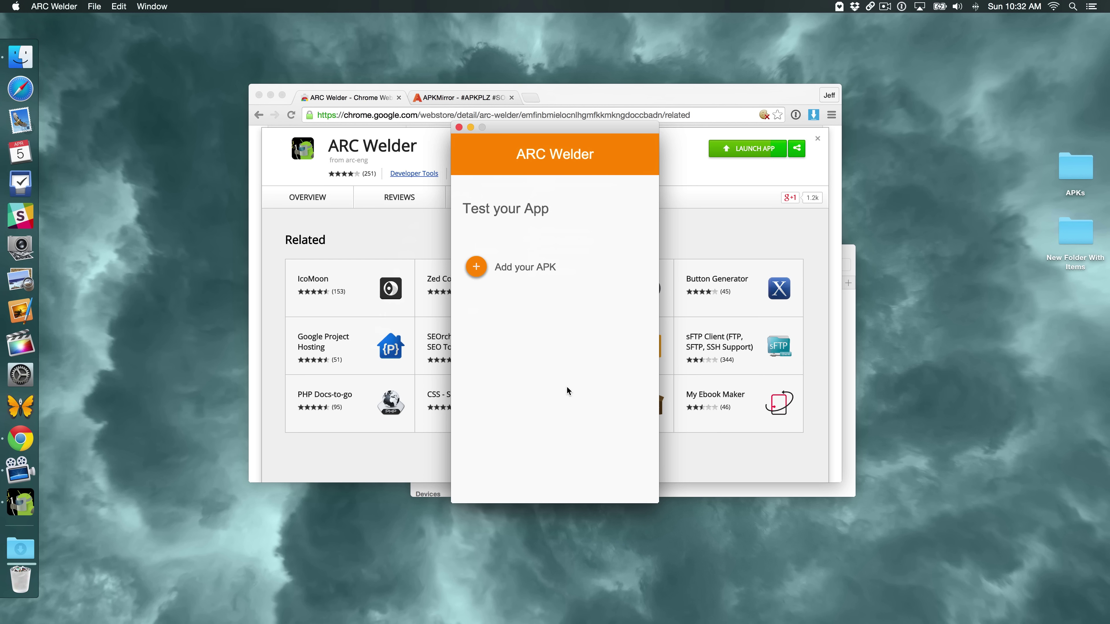
Find Pandora 5.9 in APKMirror's uploads list and open its APK download page
click(463, 96)
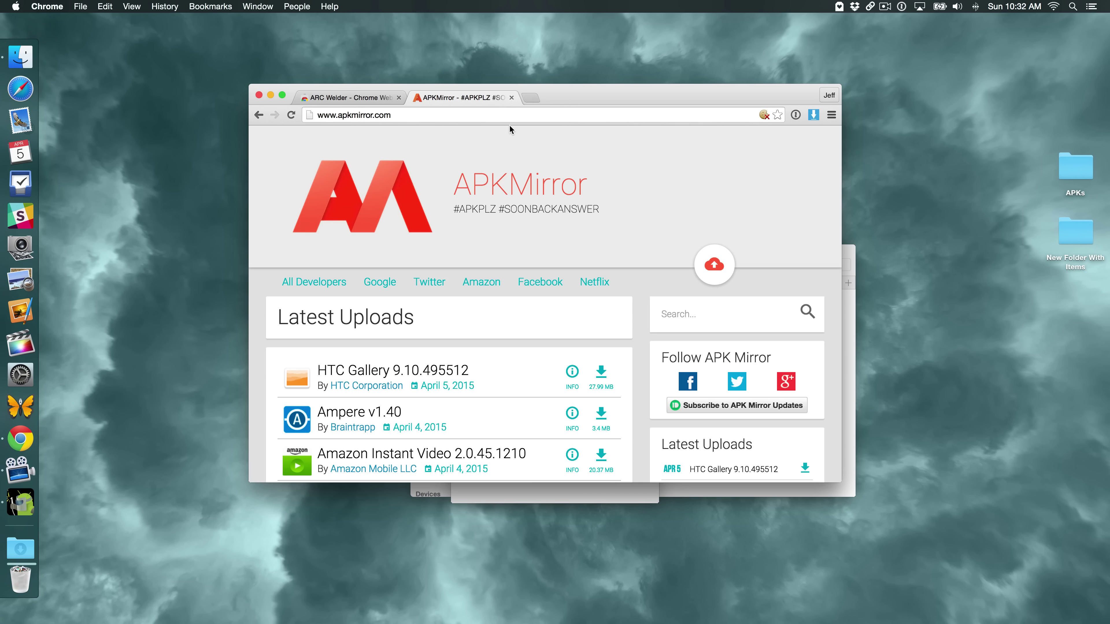
scroll(504, 212, down, 5)
scroll(502, 213, down, 4)
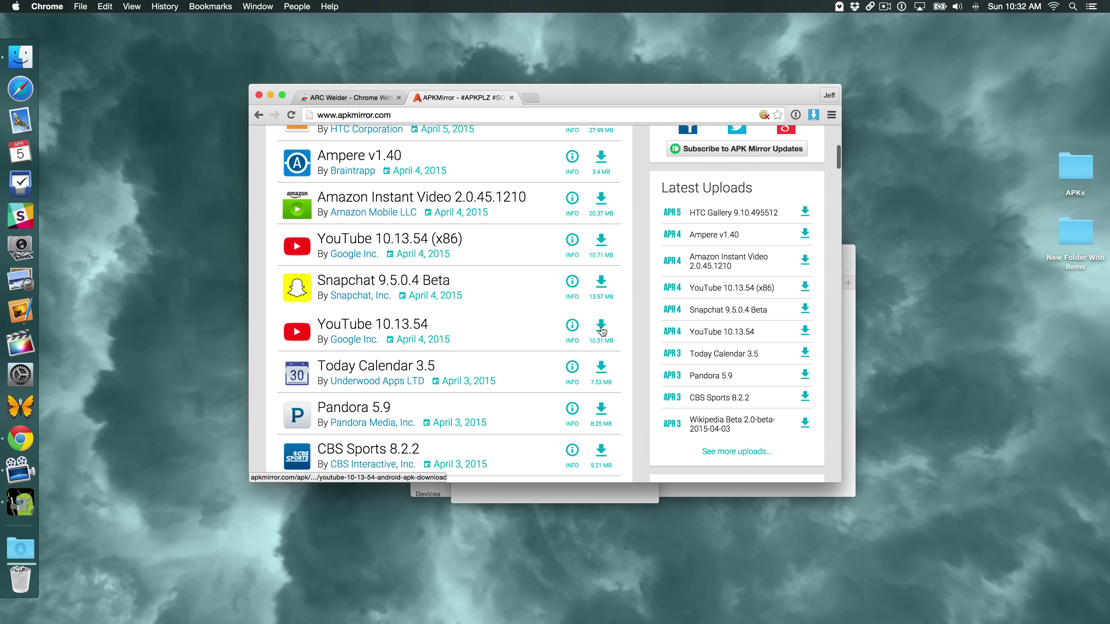
scroll(582, 330, down, 5)
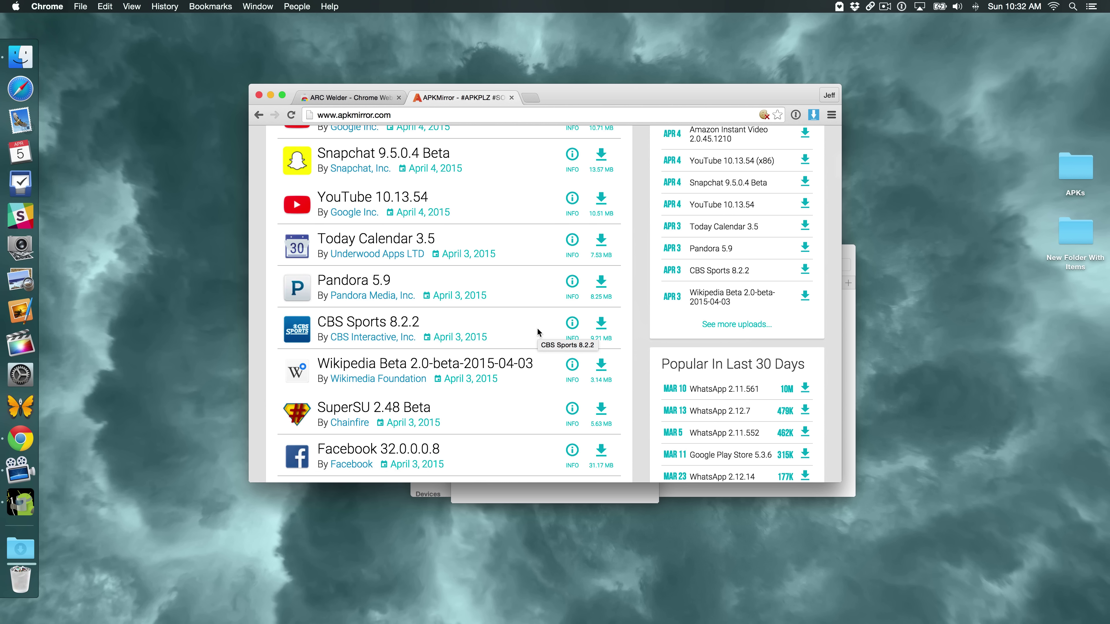
scroll(538, 332, up, 1)
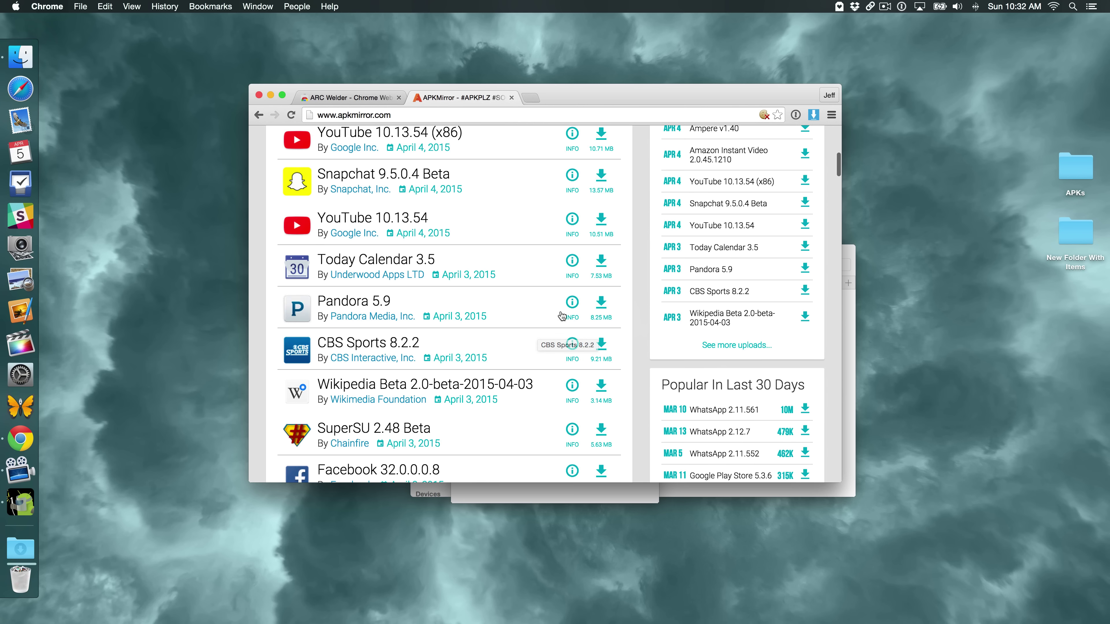
click(600, 305)
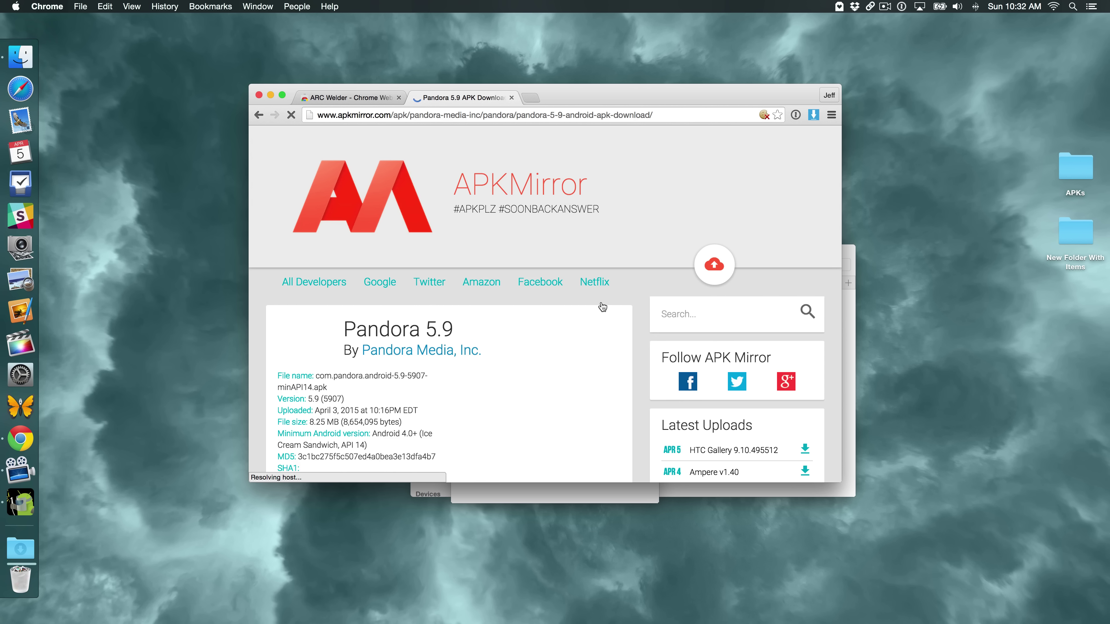
scroll(567, 327, down, 6)
scroll(567, 329, down, 4)
click(553, 271)
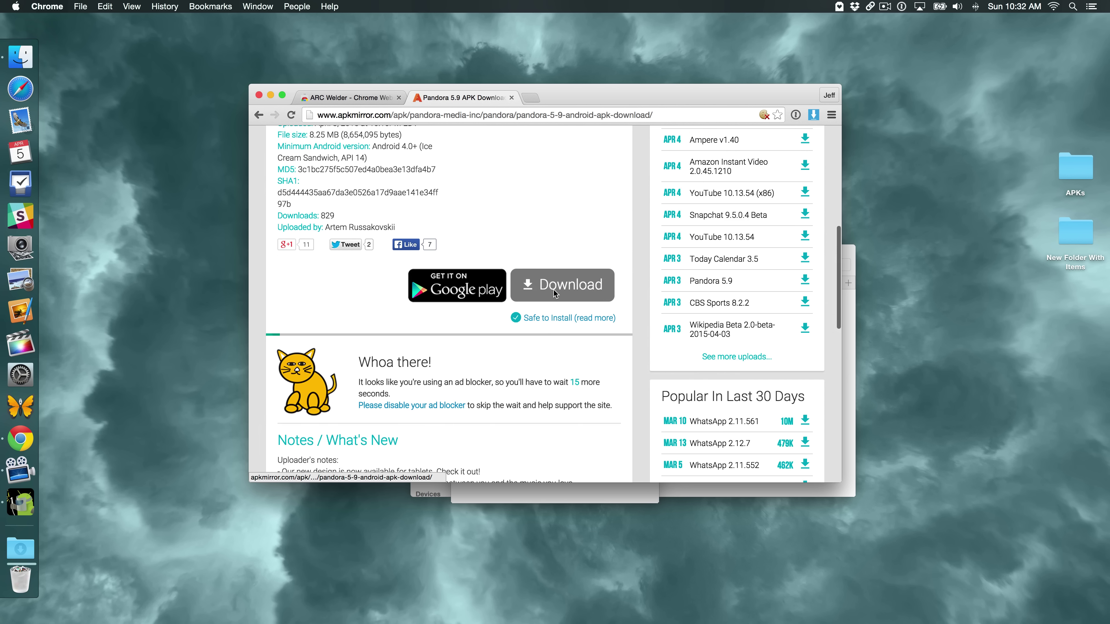
scroll(551, 298, up, 10)
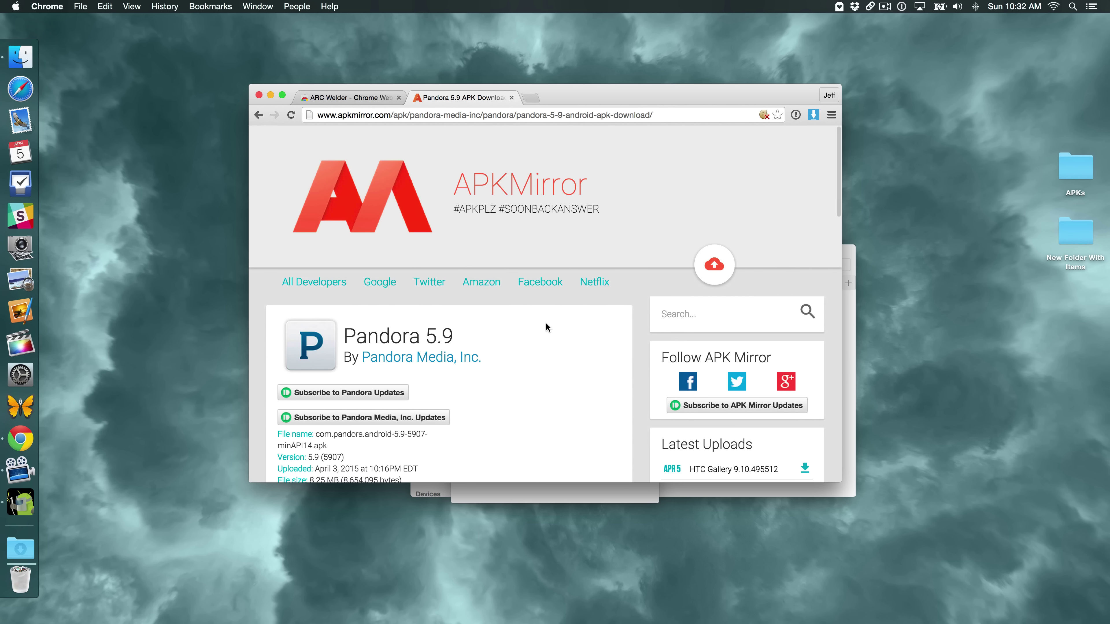
Close the Pandora tab and open the desktop APKs folder, selecting the Instagram and WhatsApp APKs
click(512, 98)
double_click(1064, 175)
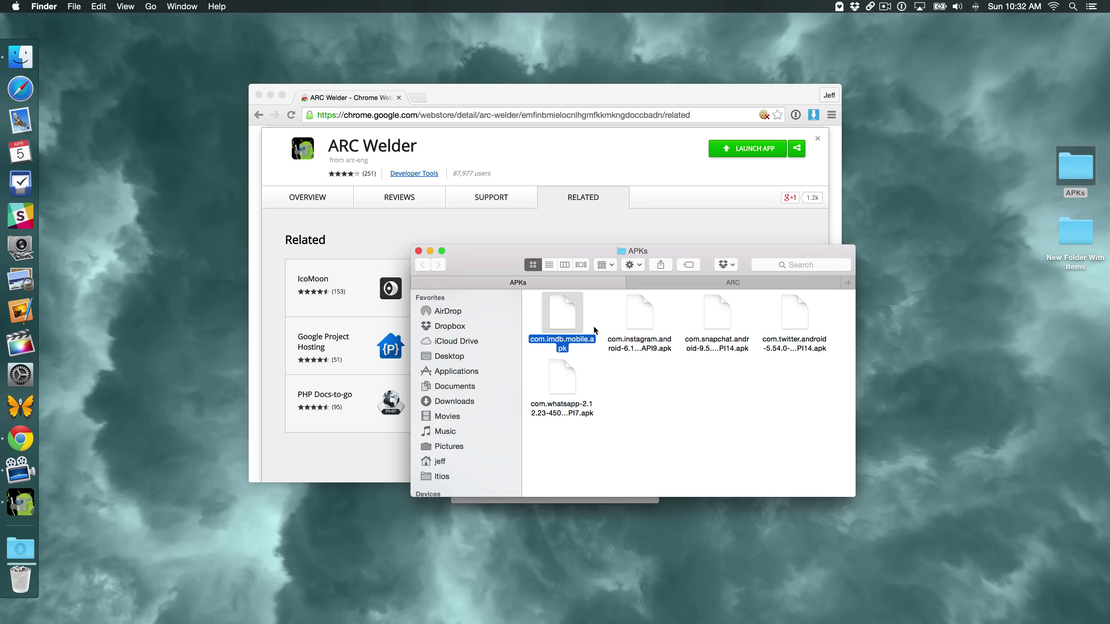
click(638, 322)
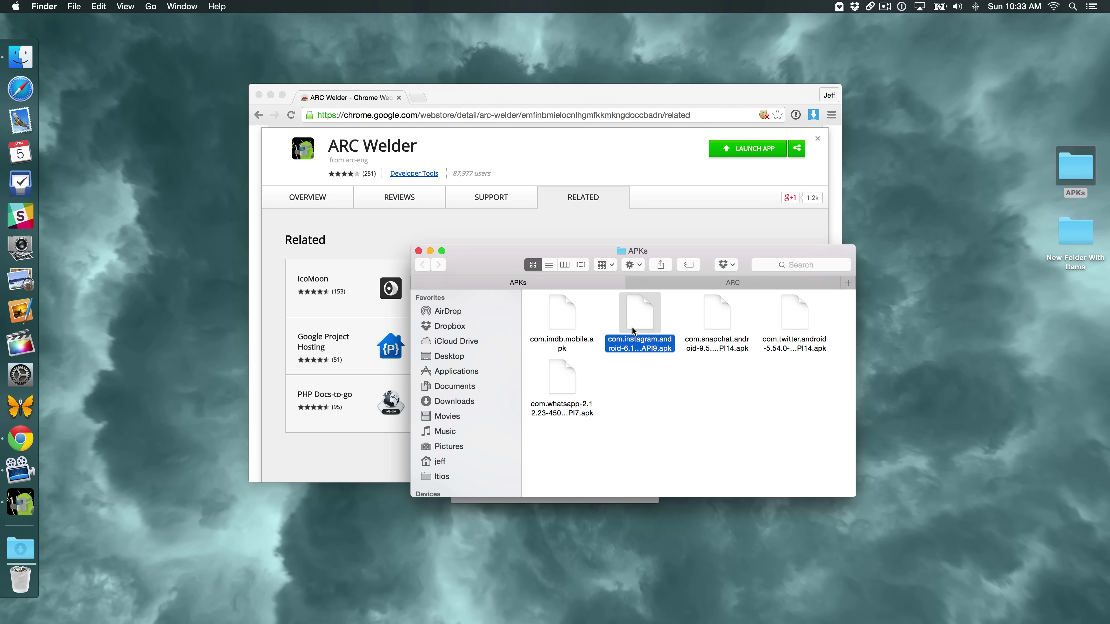
click(562, 385)
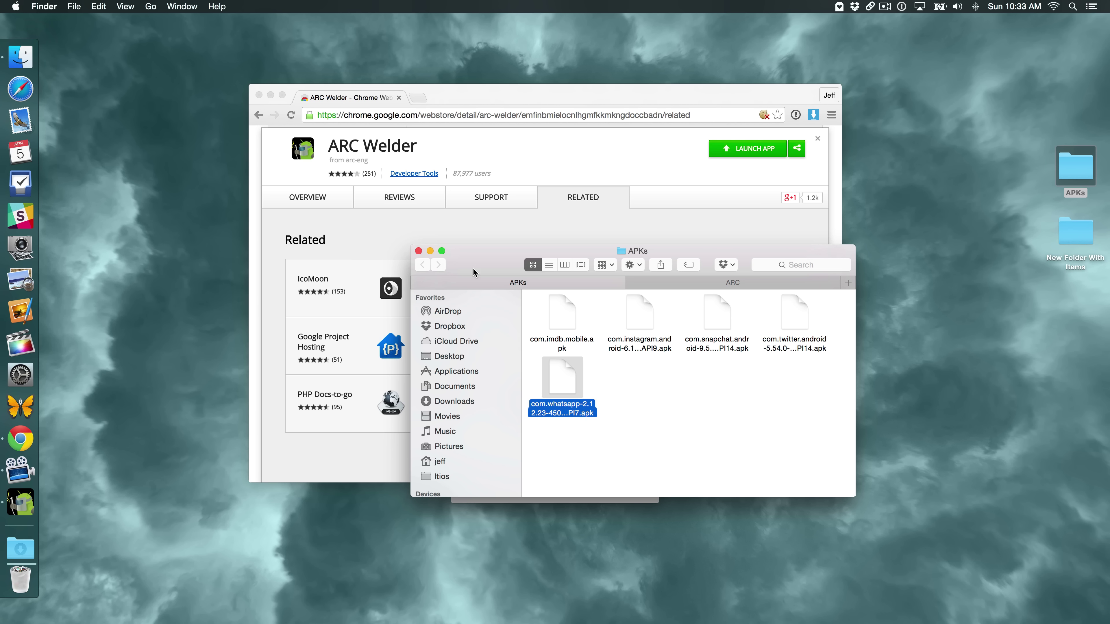
Minimize Chrome and place the APKs folder window to the right of ARC Welder
click(272, 96)
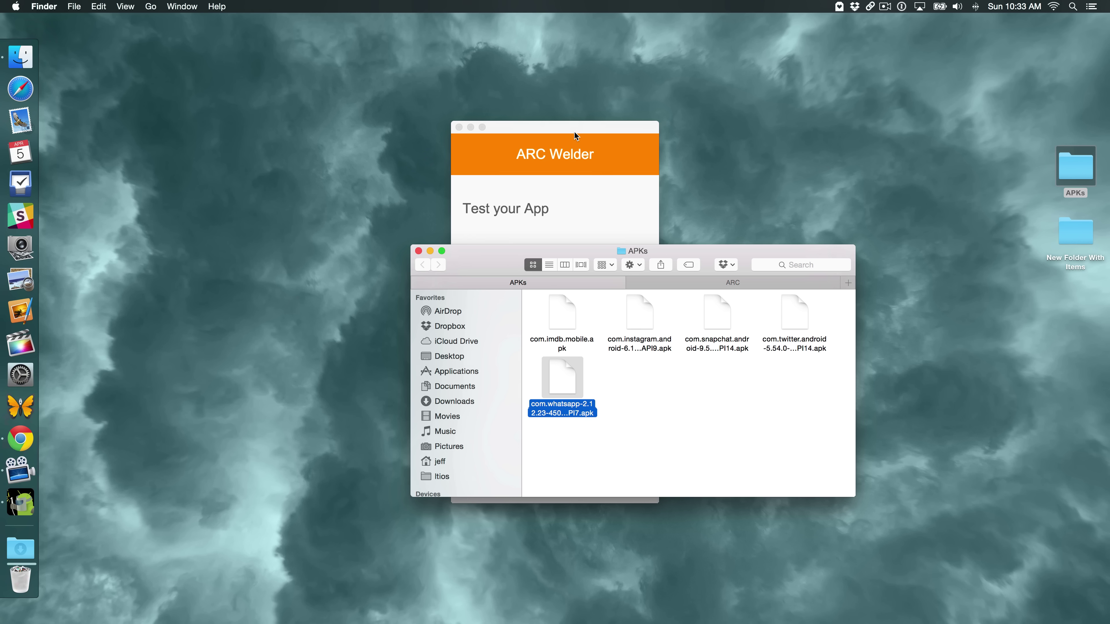
click(574, 134)
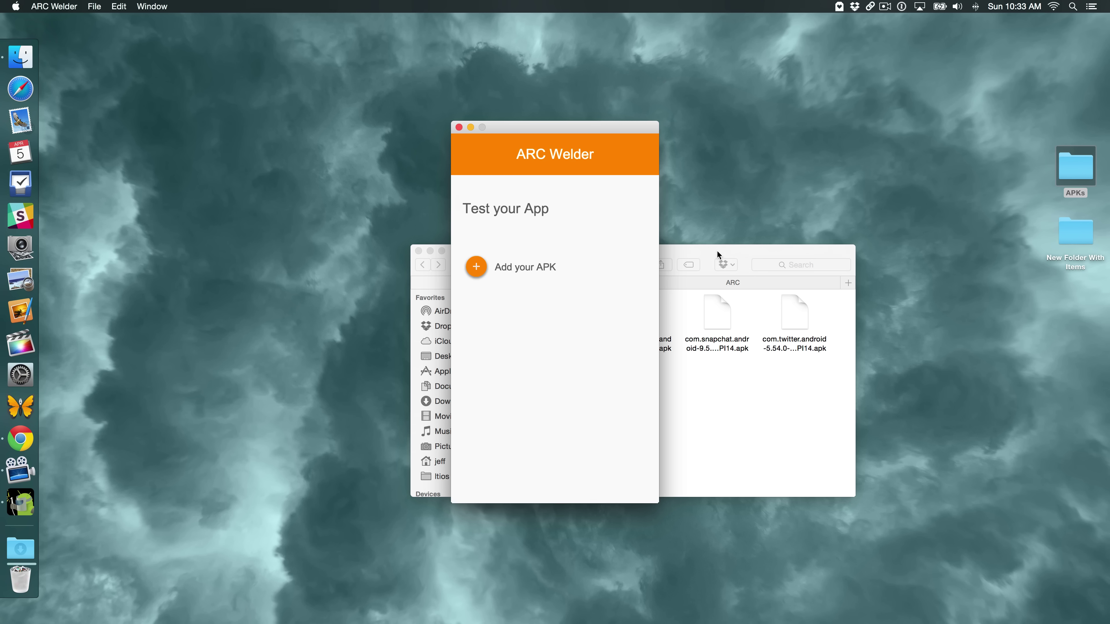
drag(718, 255, 983, 251)
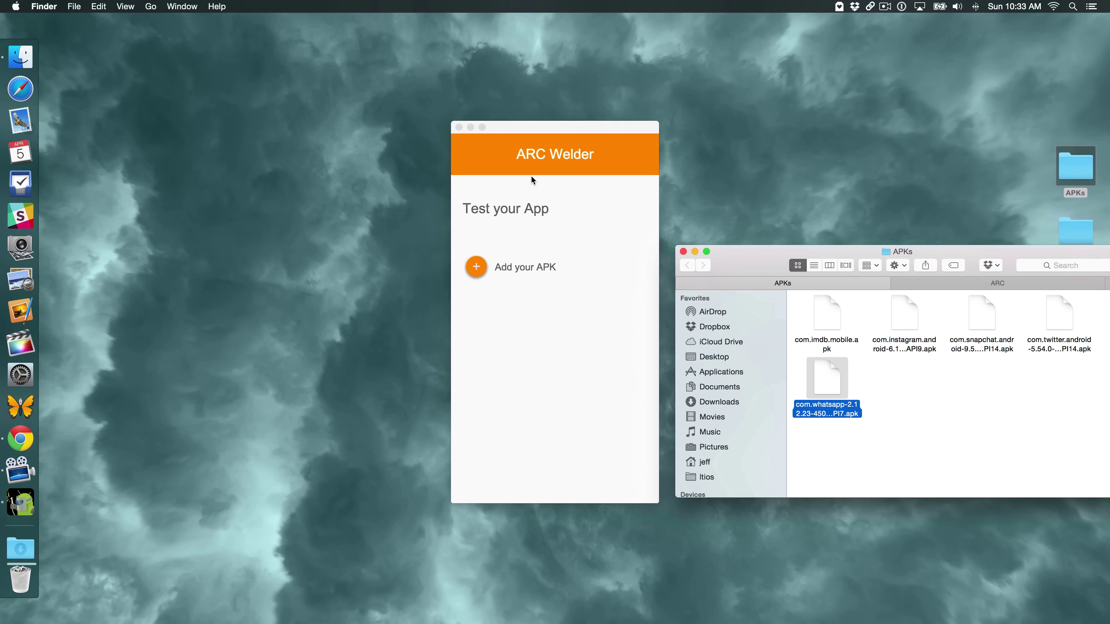
Add com.whatsapp-2.12.23-450370-minAPI7.apk from Desktop/APKs to ARC Welder
click(475, 267)
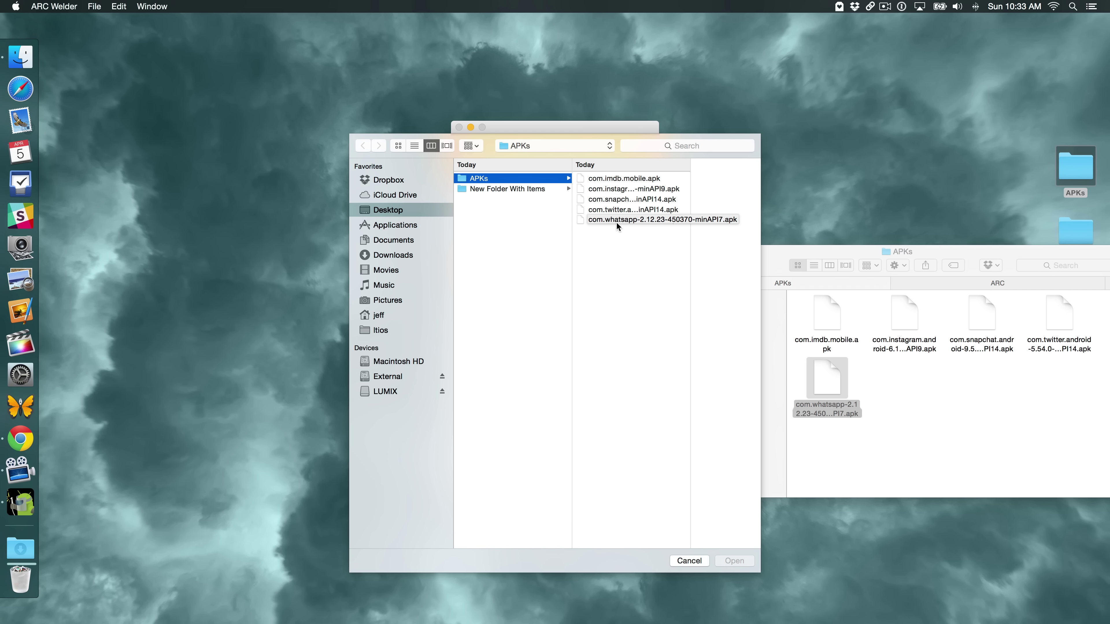
click(633, 223)
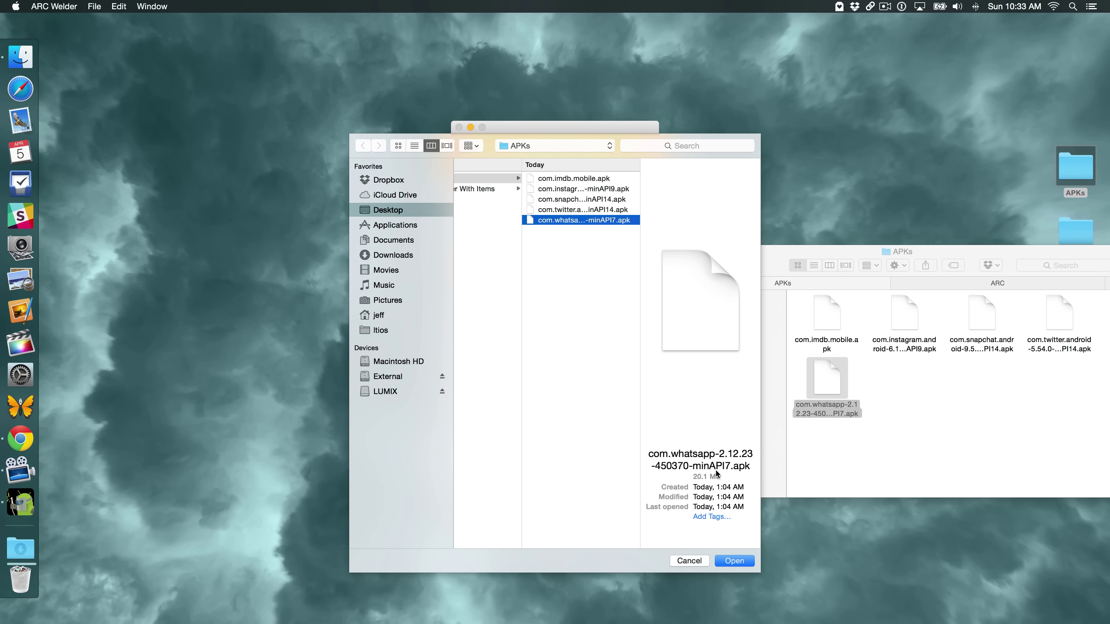
click(737, 560)
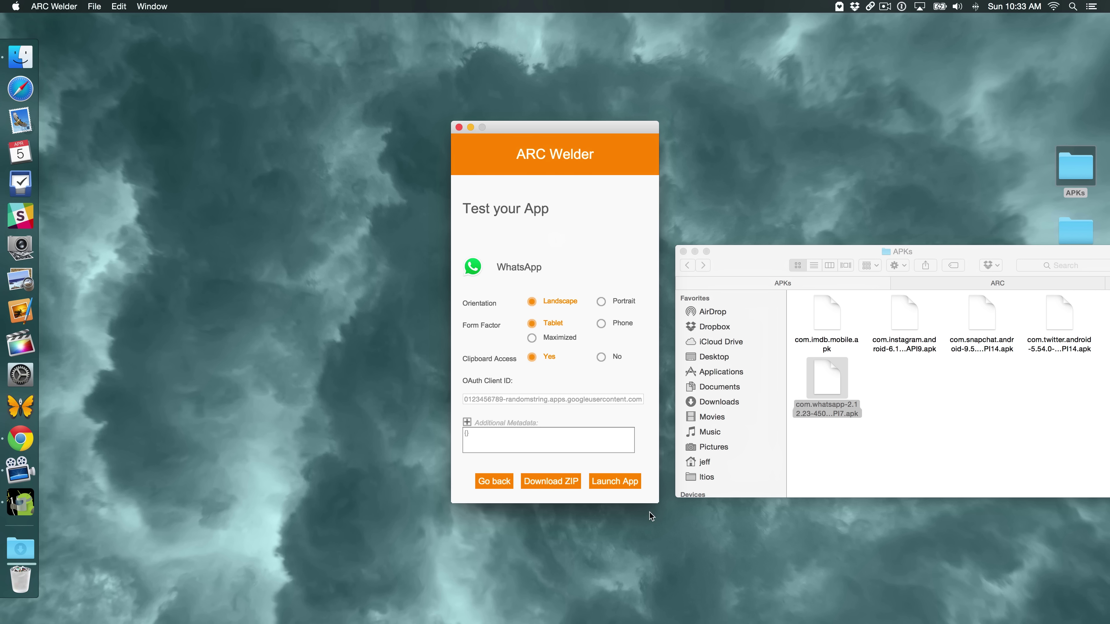
Choose Portrait orientation and Phone form factor, then export the WhatsApp ZIP to the ARC folder
click(601, 303)
click(602, 324)
click(558, 482)
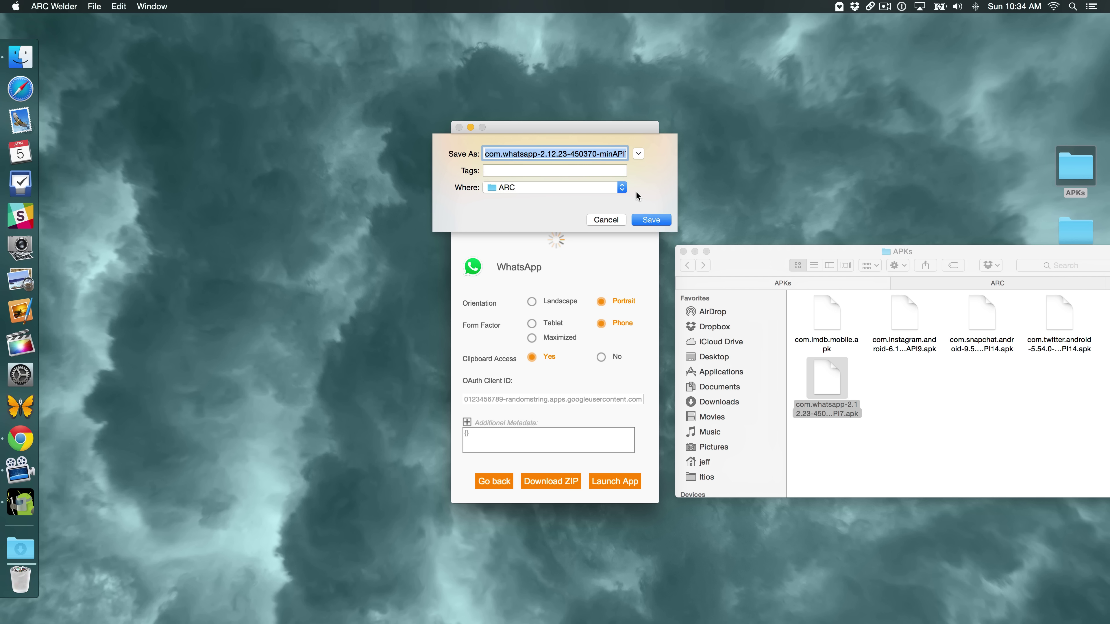
click(650, 220)
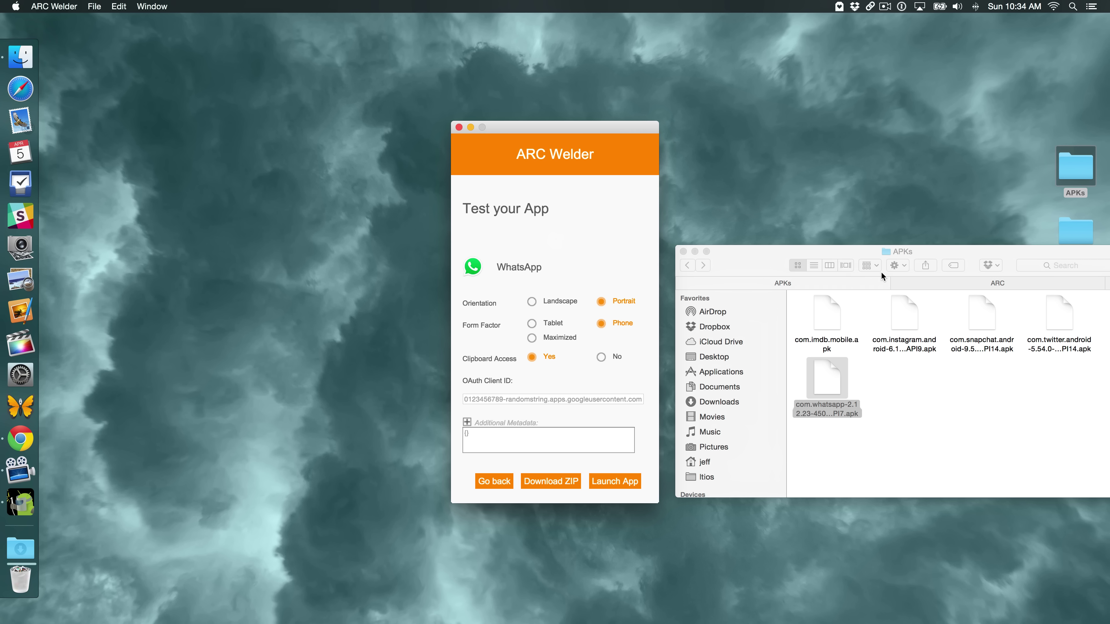
click(945, 281)
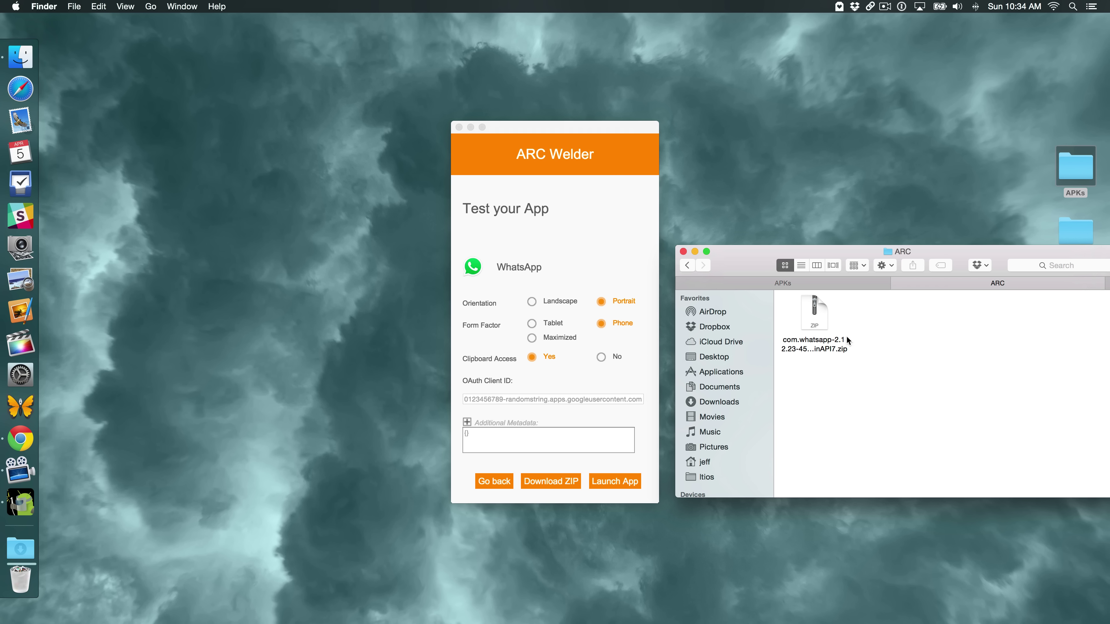
Unzip the WhatsApp ZIP in ARC, check the extracted folder, then return to ARC and minimize Finder
double_click(822, 320)
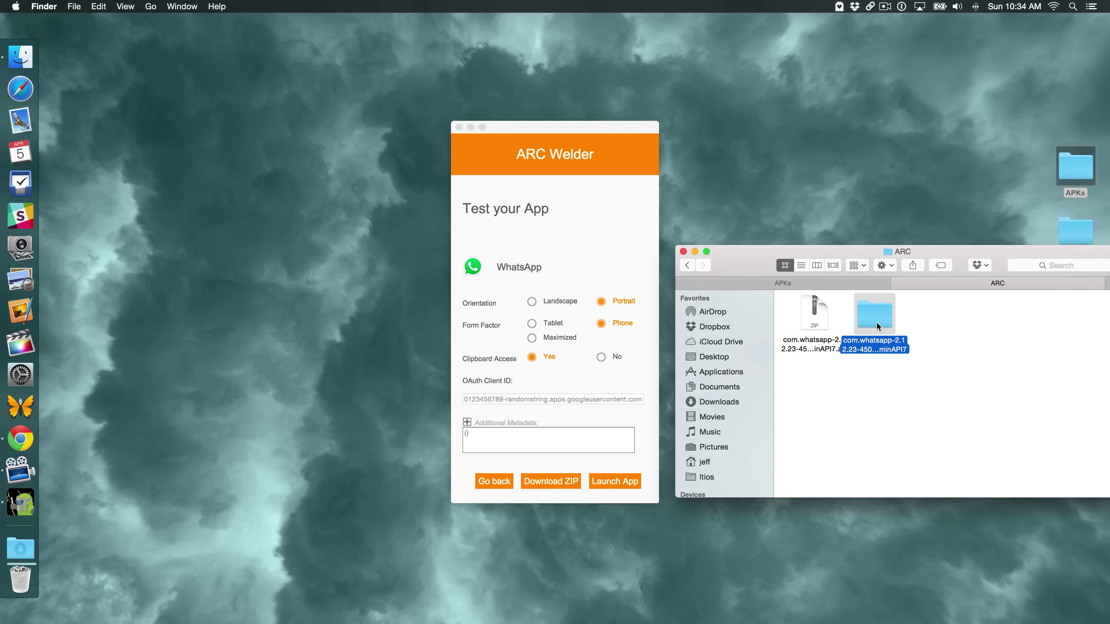
double_click(881, 317)
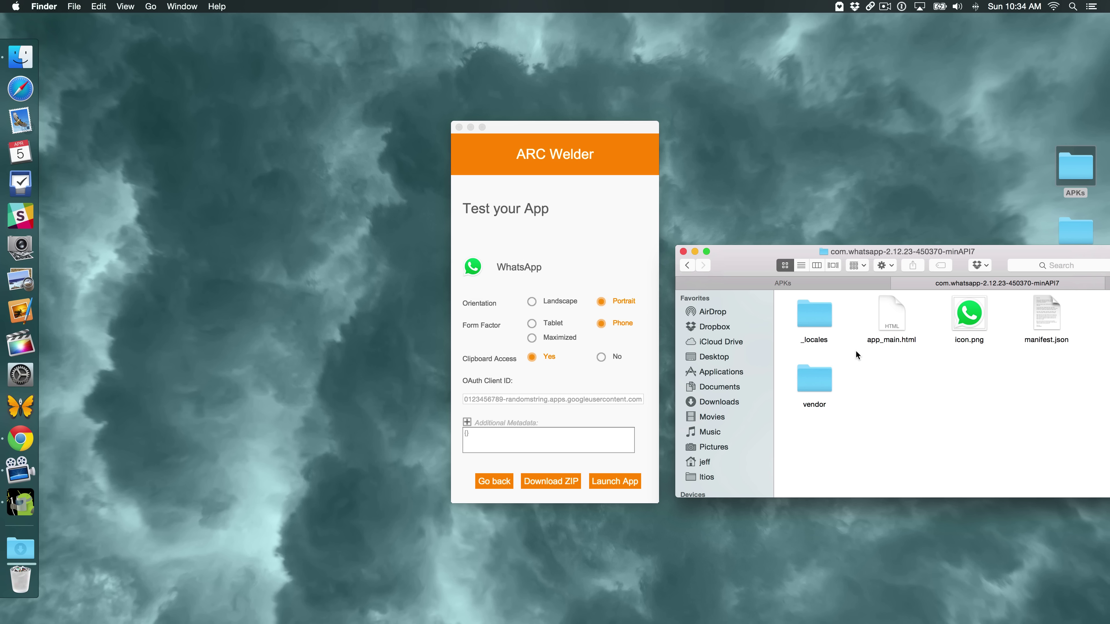
click(689, 267)
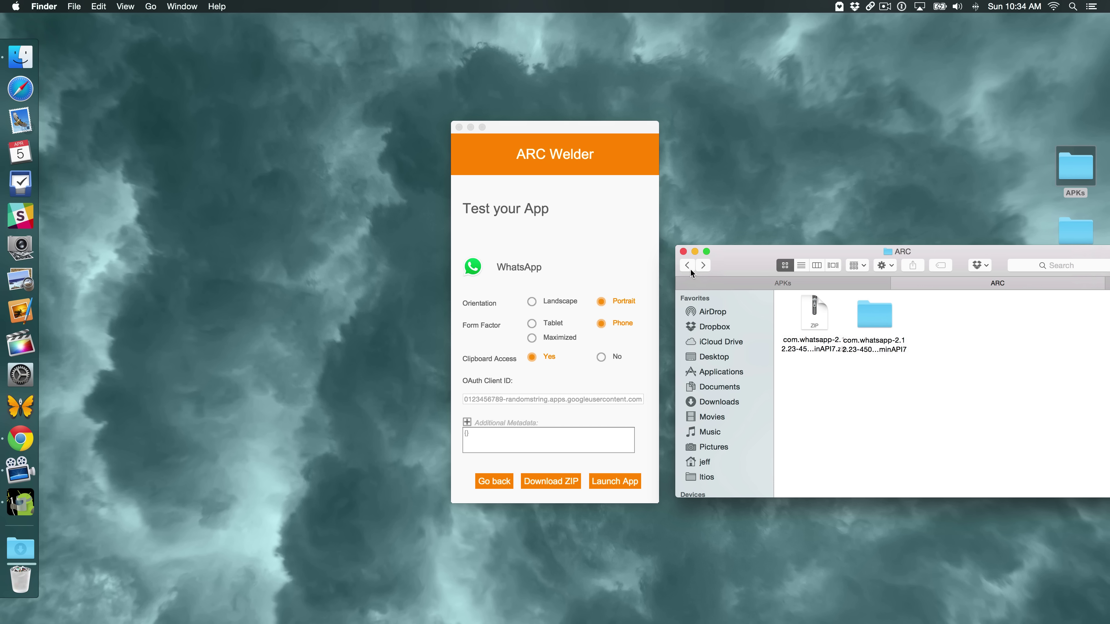
click(695, 252)
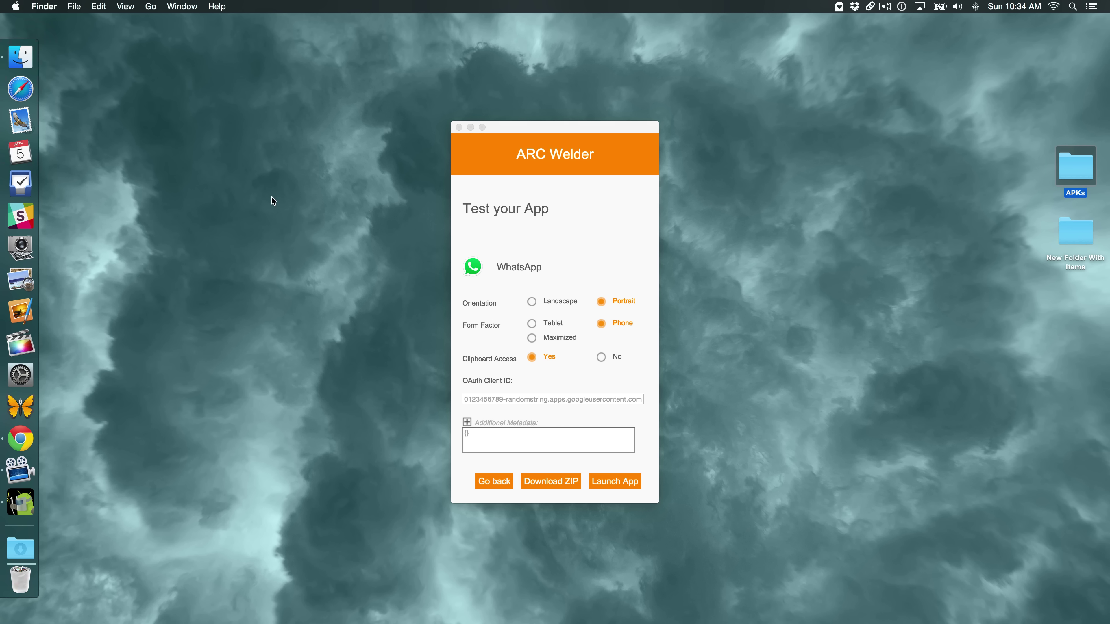
Open Chrome's Extensions page through More tools and switch on Developer mode
click(21, 439)
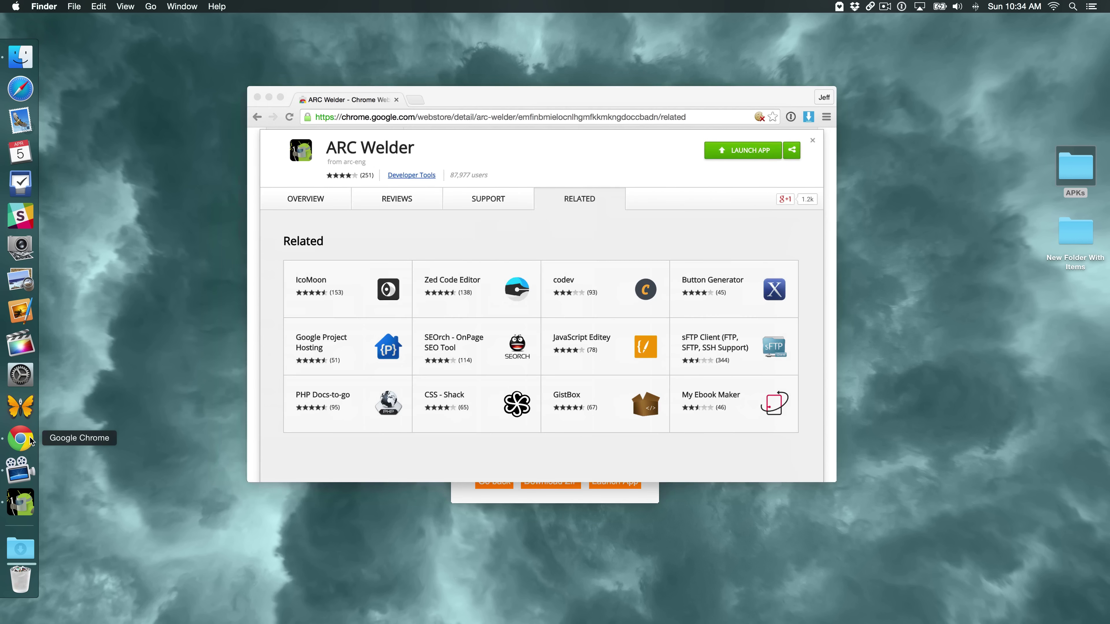
click(831, 116)
mouse_move(882, 337)
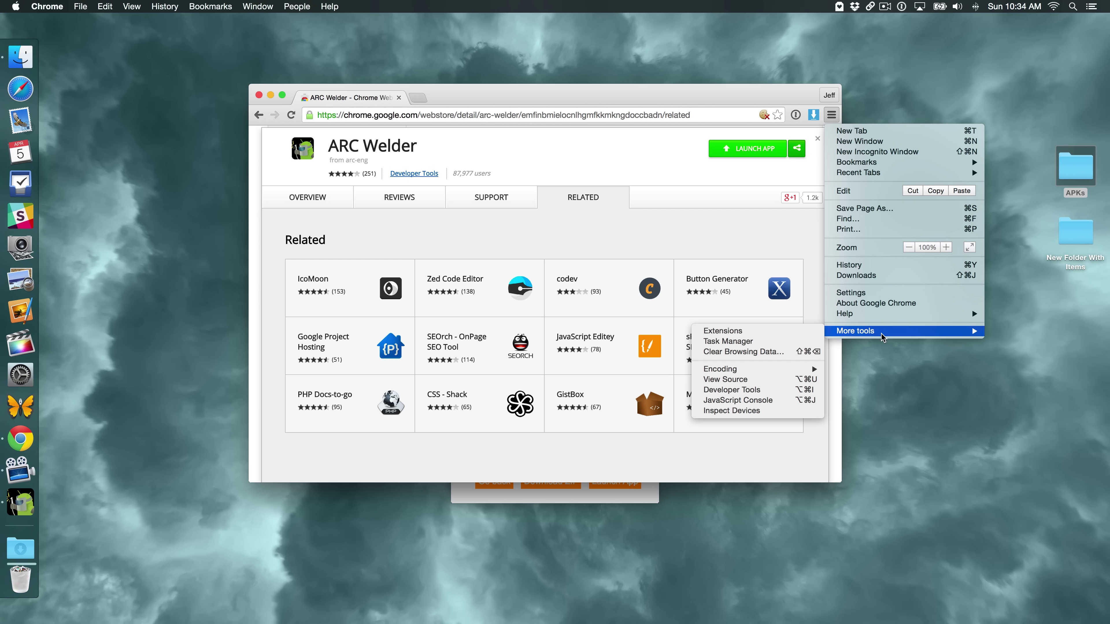
click(809, 332)
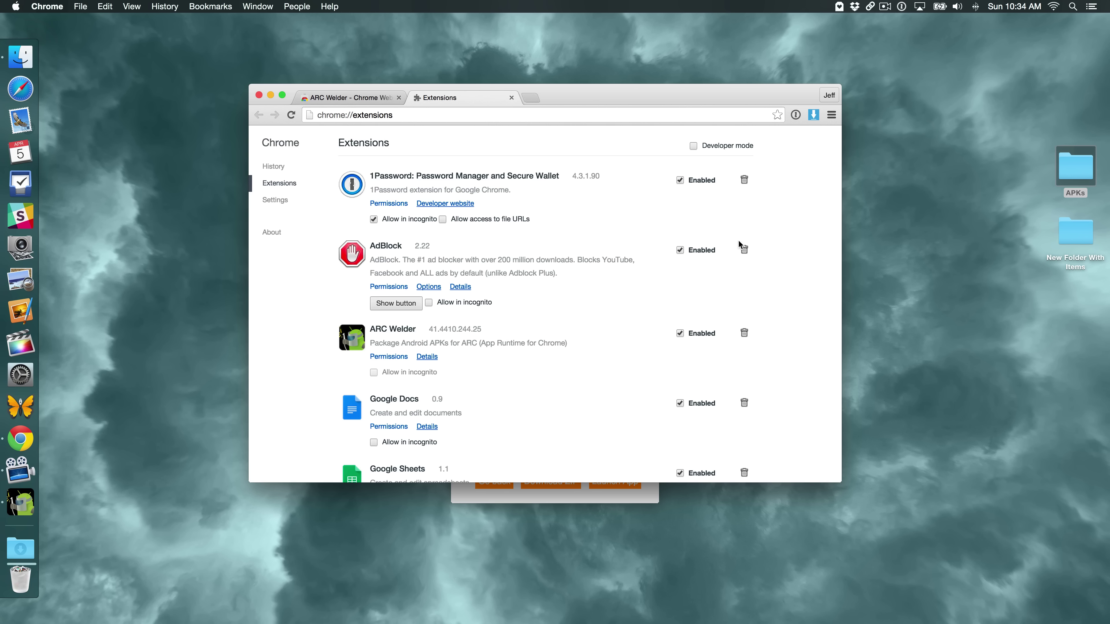
click(694, 147)
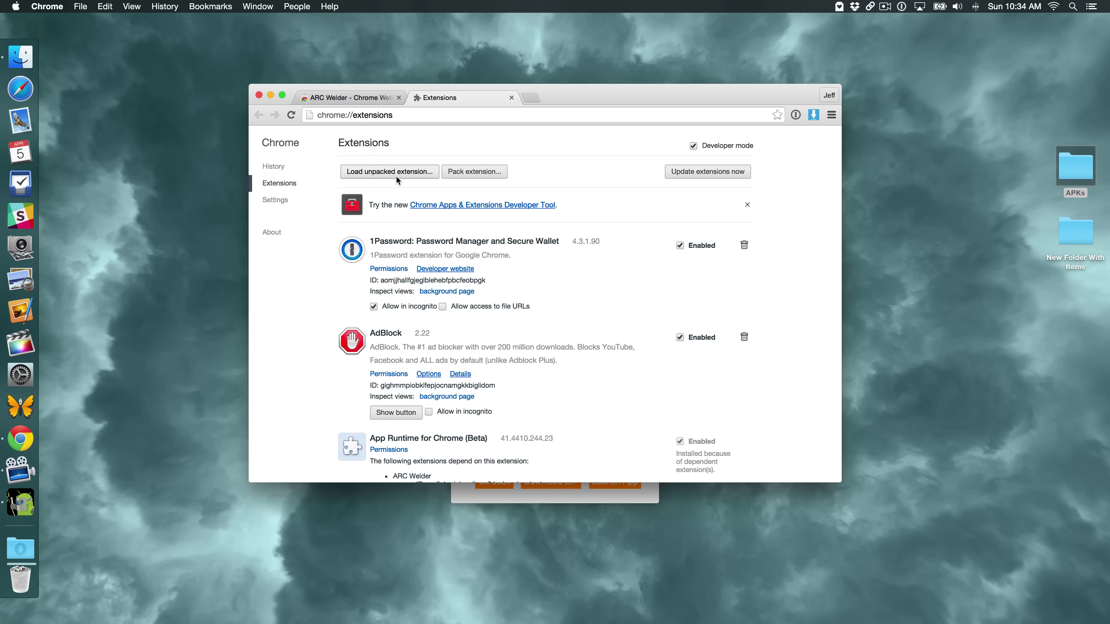
Load the com.whatsapp…minAPI7 folder from ARC as an unpacked Chrome extension
click(398, 171)
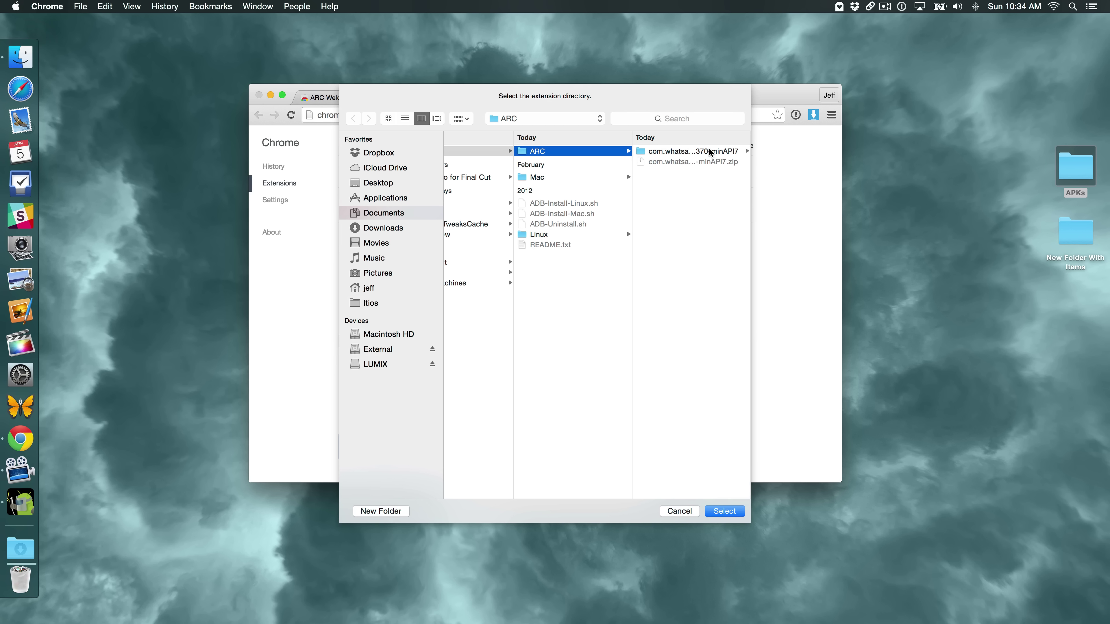
click(699, 151)
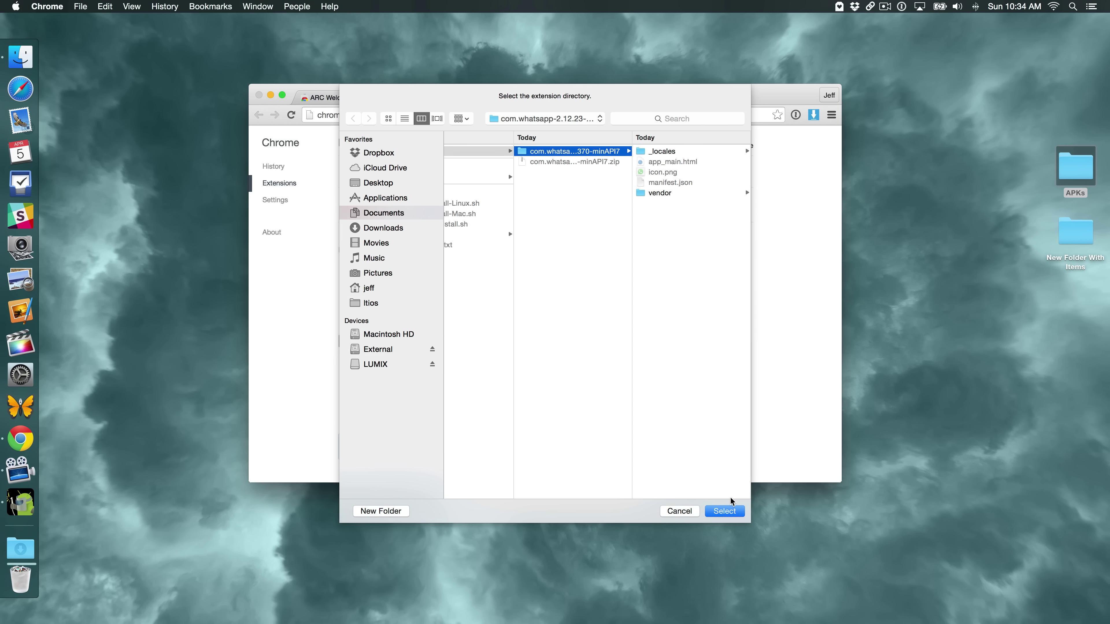
click(722, 510)
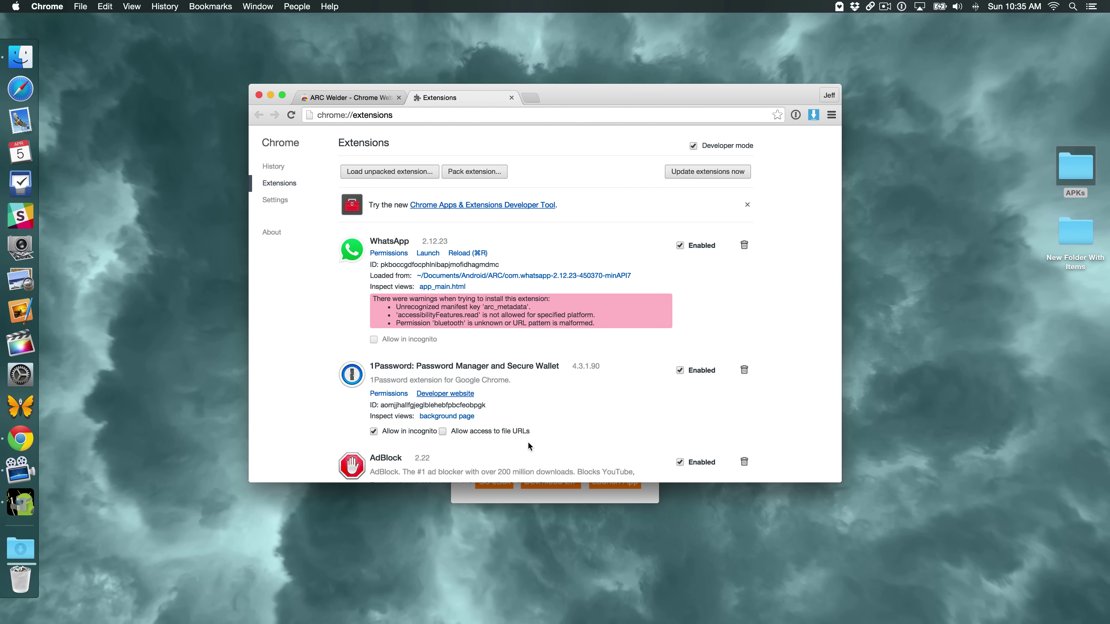
Add the Instagram APK with Portrait, Phone and clipboard settings, and save its ZIP into ARC
click(549, 500)
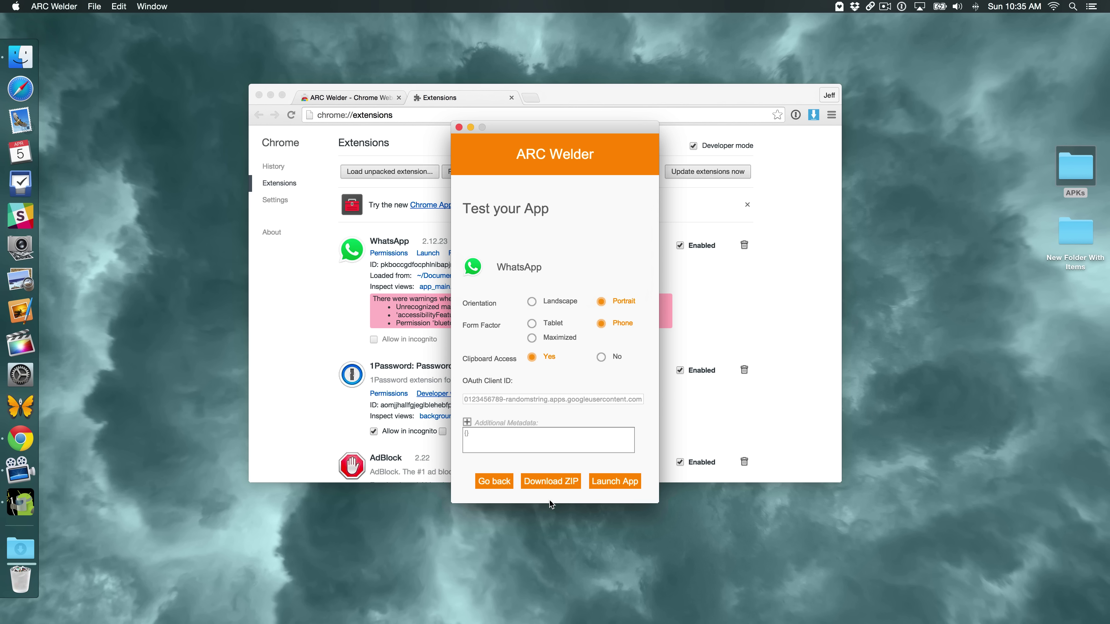
click(490, 482)
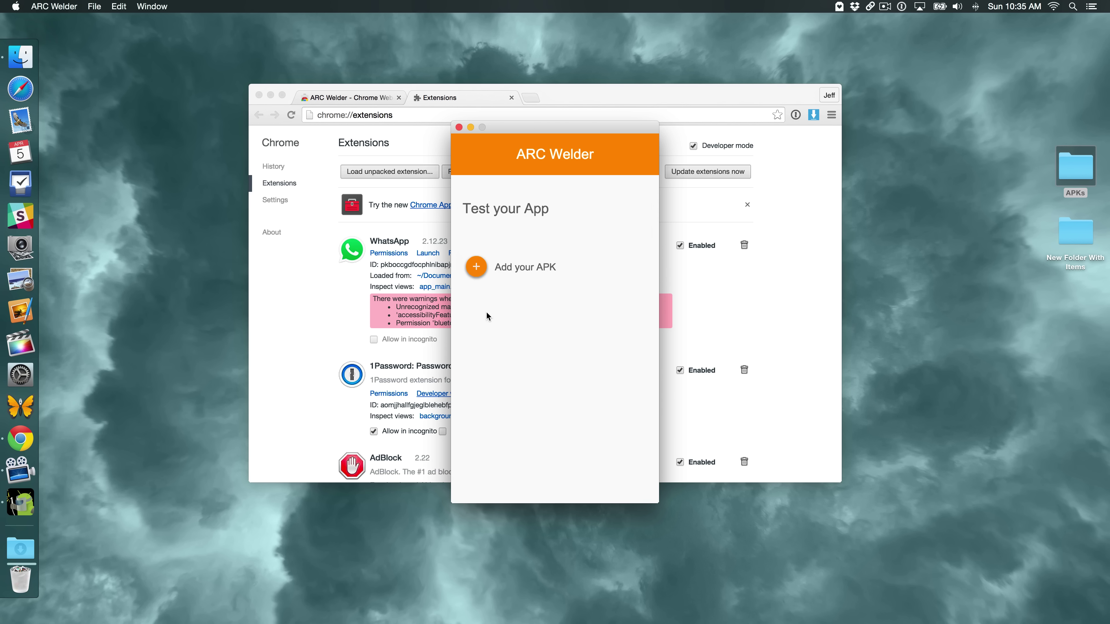
click(476, 267)
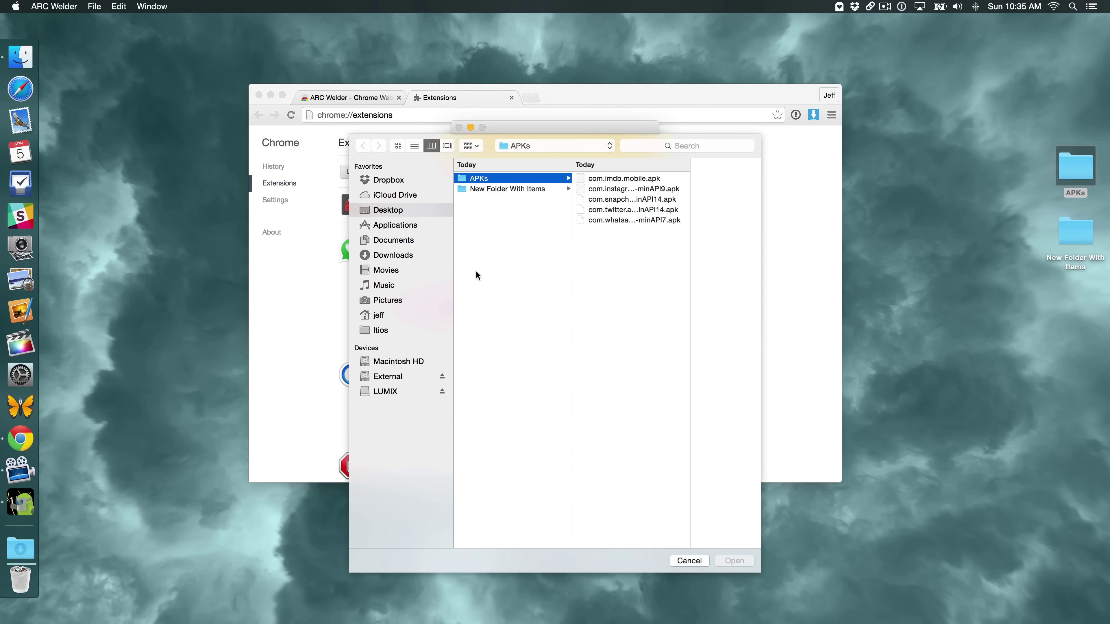
click(621, 189)
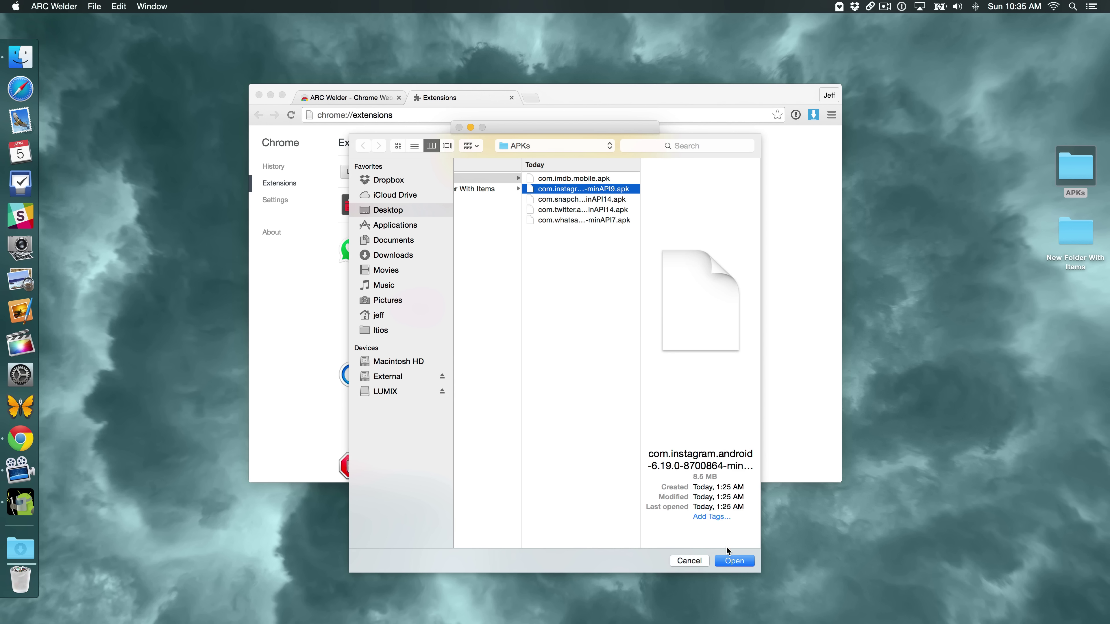
click(726, 560)
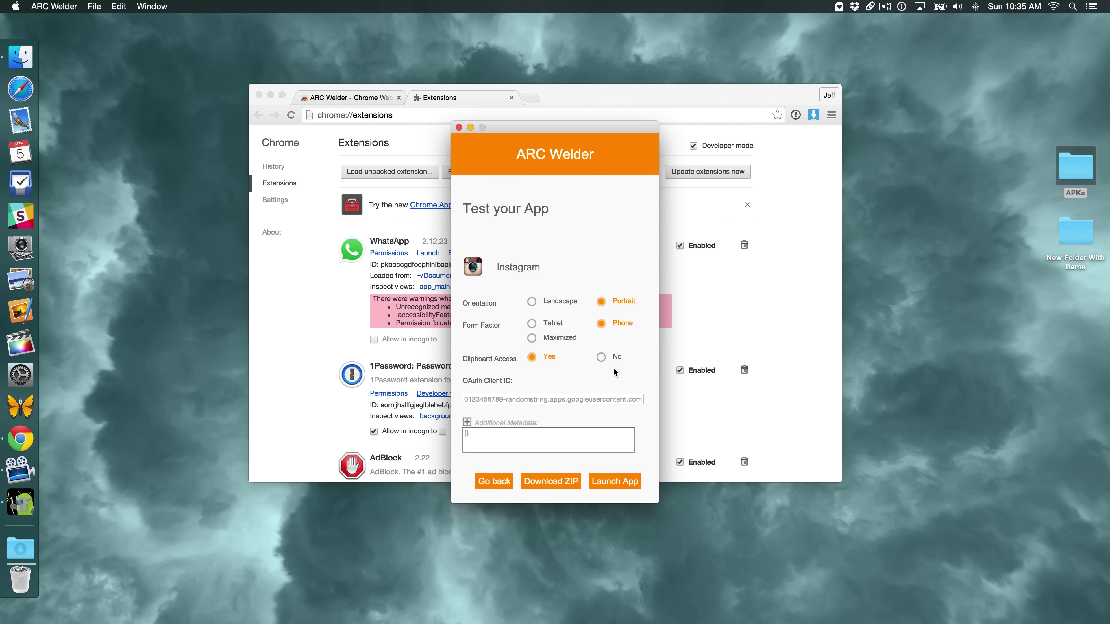
click(553, 484)
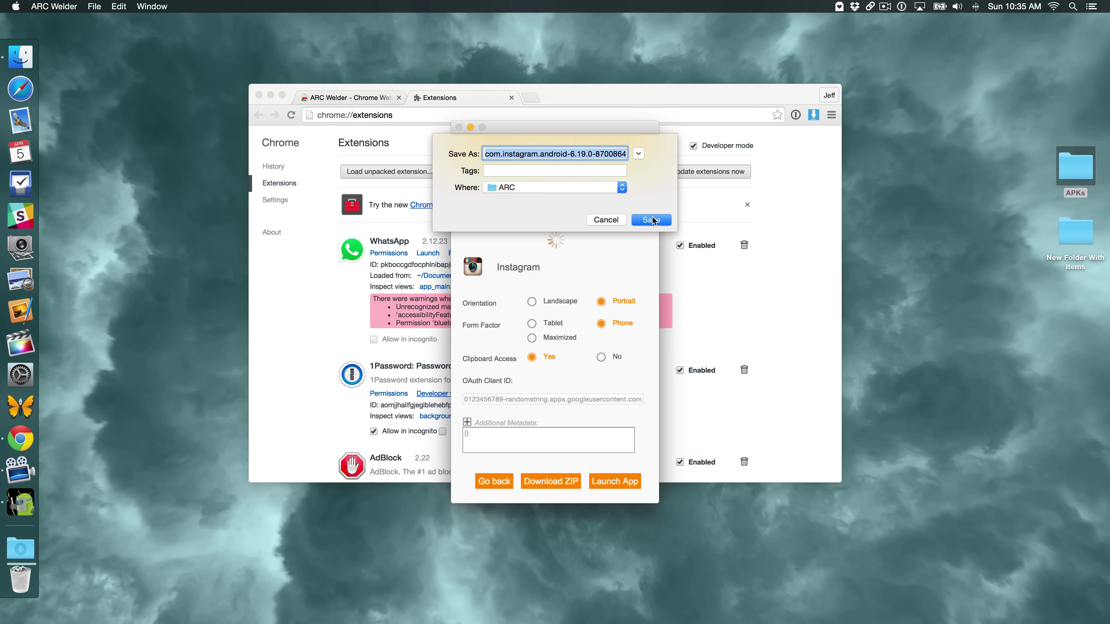
click(652, 221)
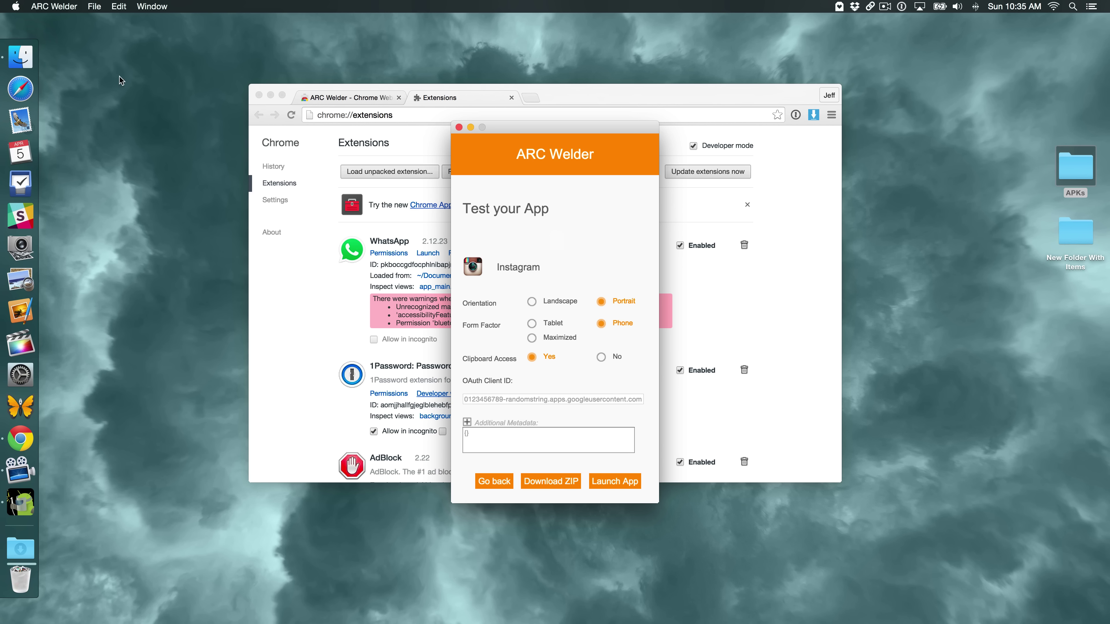
Unzip the com.instagram ZIP inside the ARC folder, then minimize the Finder window
click(21, 57)
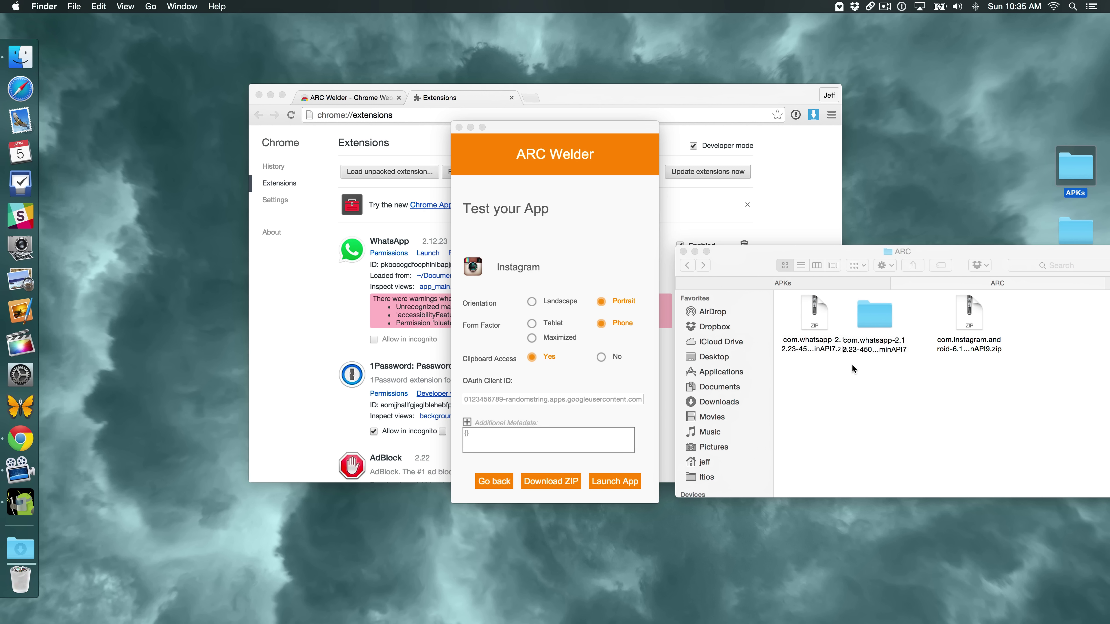
click(972, 324)
double_click(973, 324)
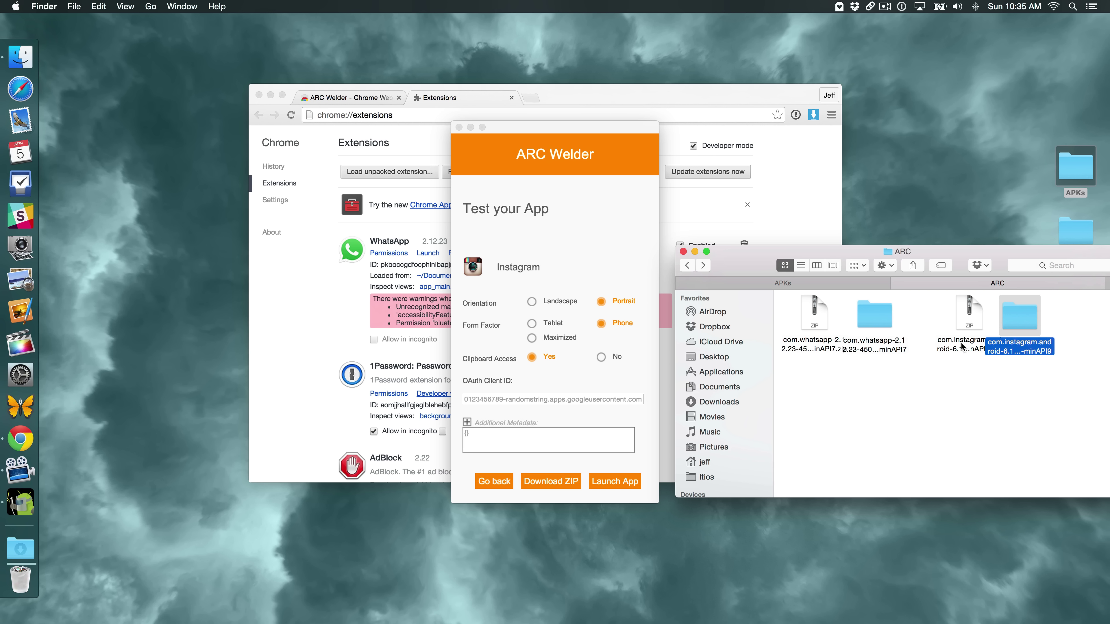
click(935, 380)
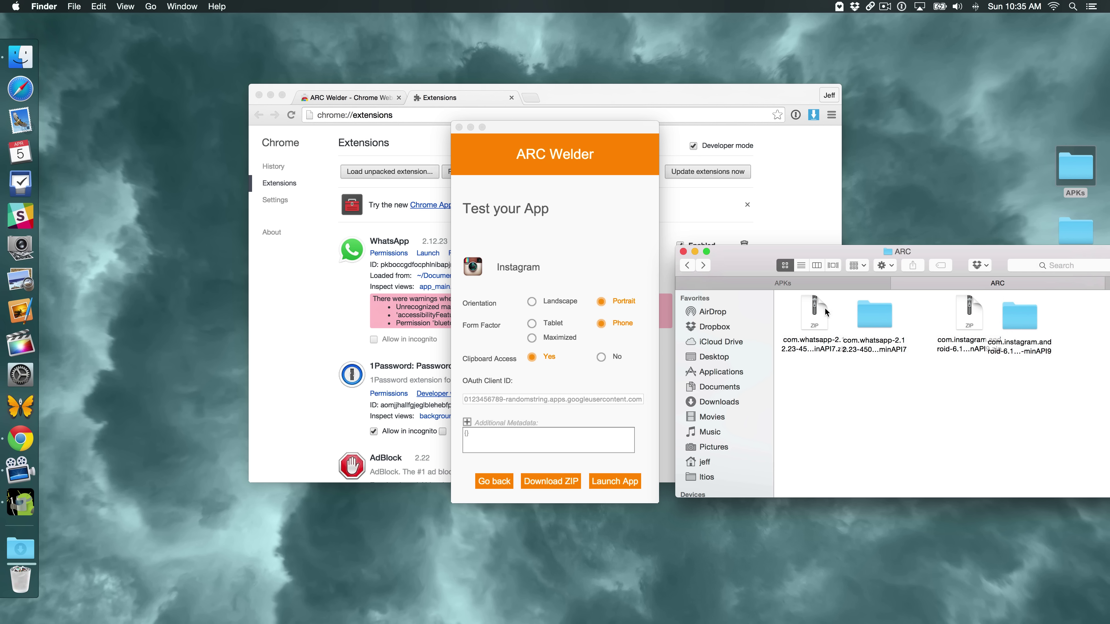
click(695, 252)
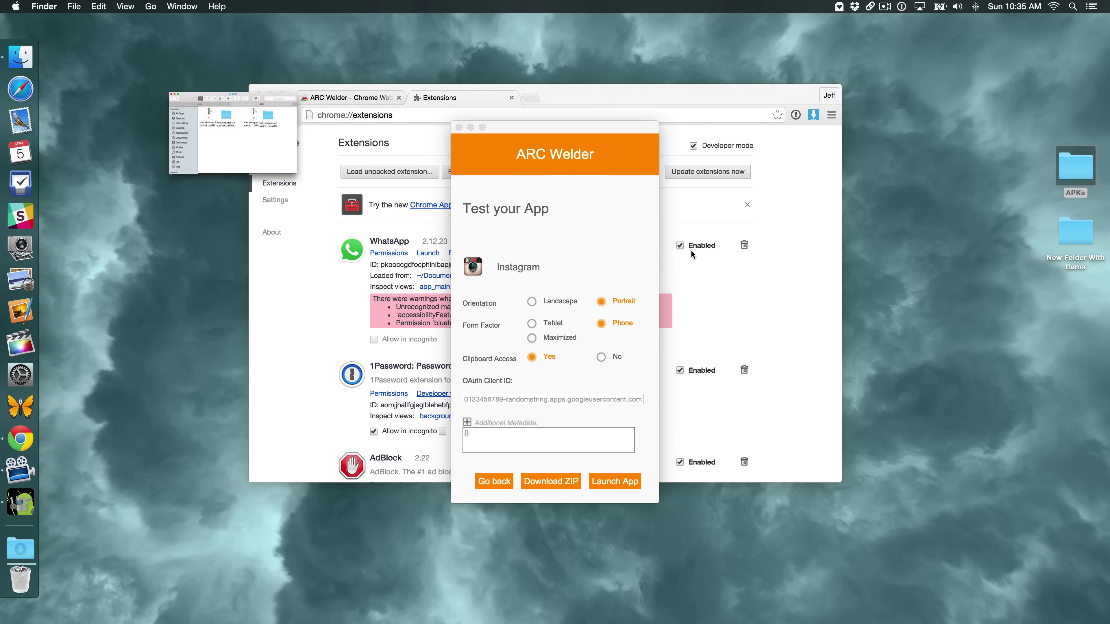
Load the com.instagram…minAPI9 folder into Chrome as an unpacked extension
click(471, 128)
click(389, 169)
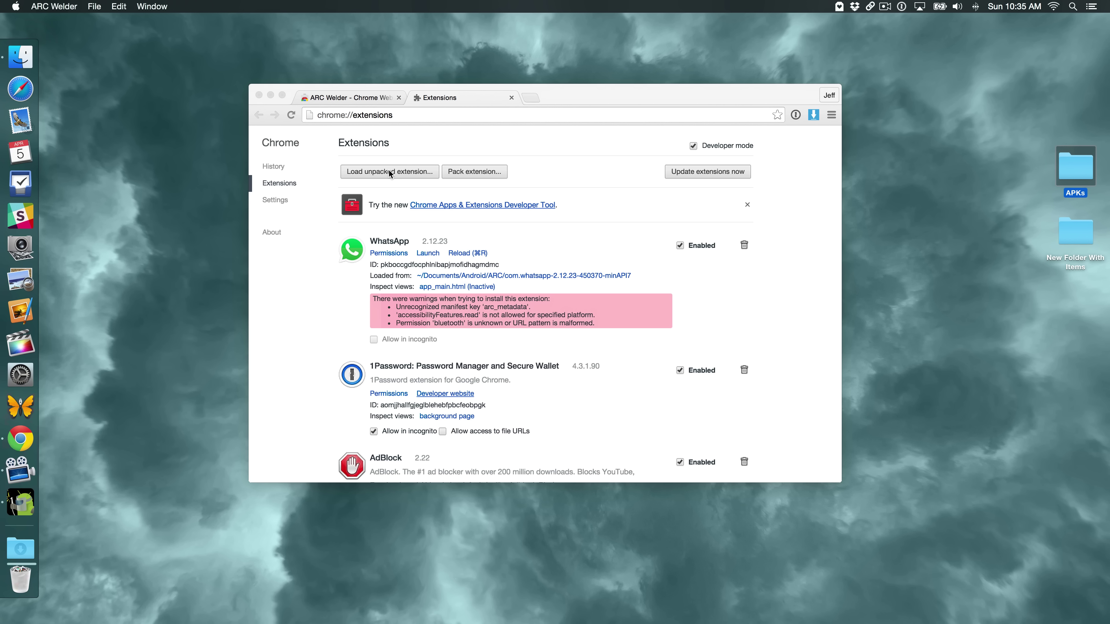
click(400, 169)
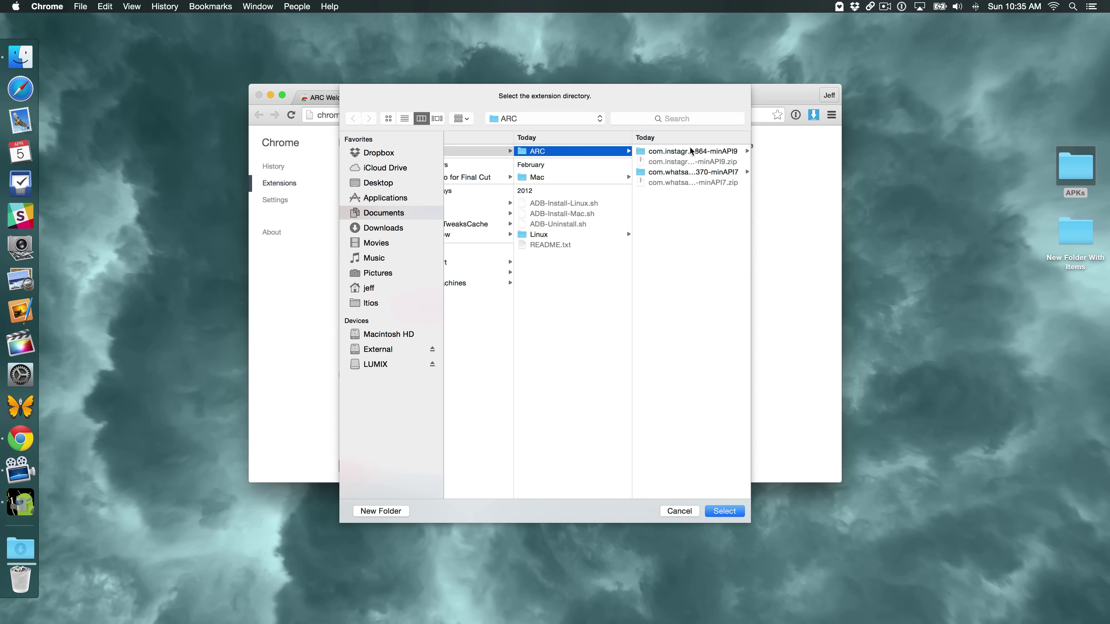
click(707, 152)
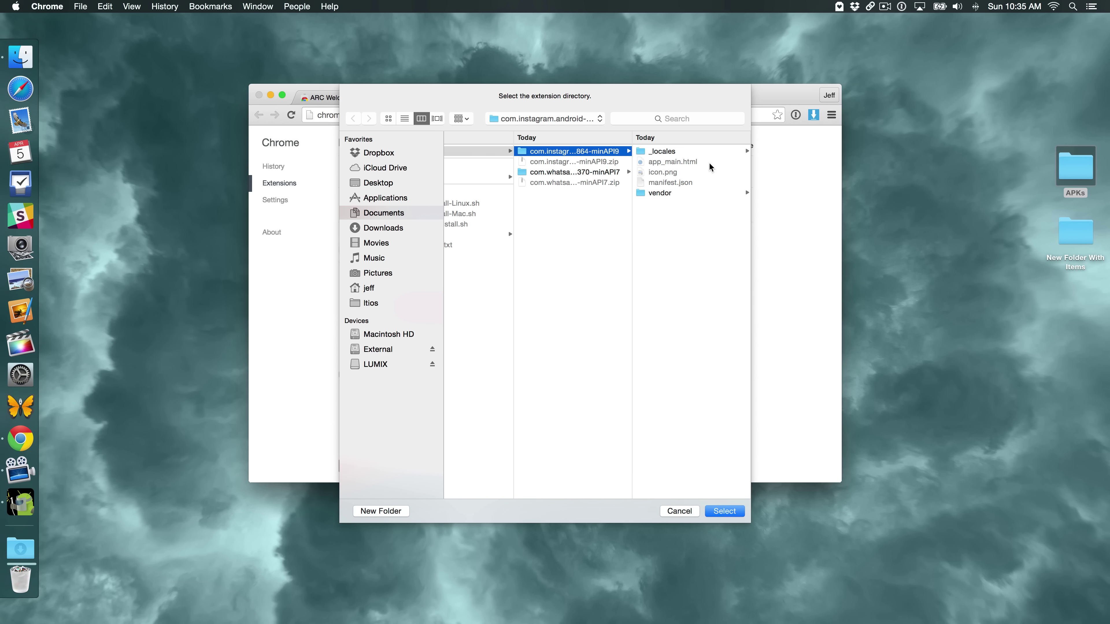
click(736, 513)
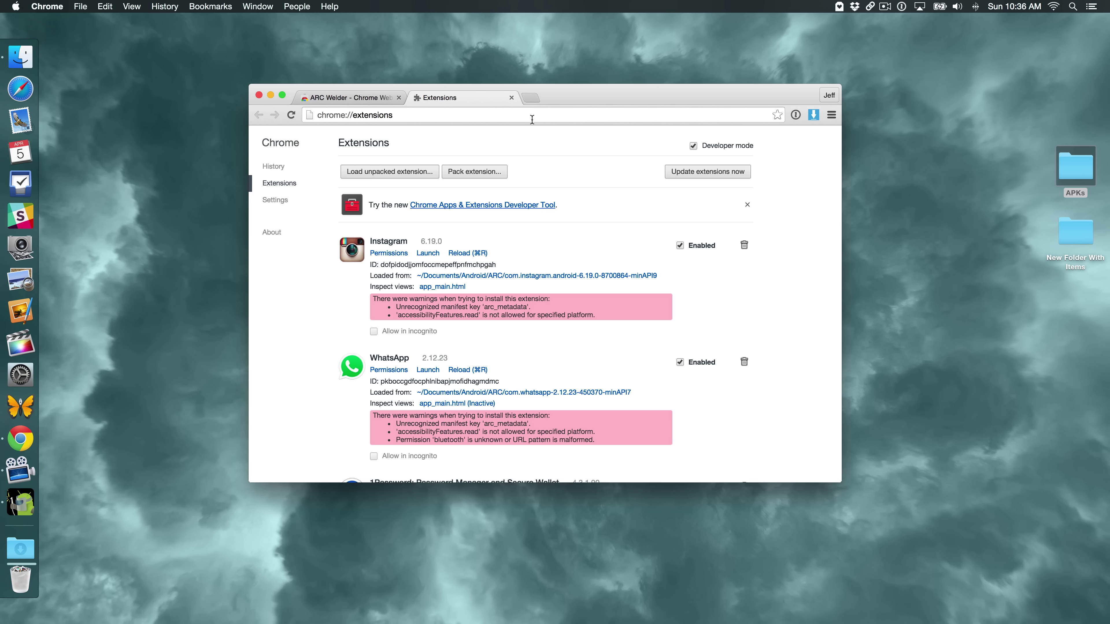
Close the Extensions tab, check the Chrome App Launcher, then bring up Launchpad via the hot corner
click(511, 98)
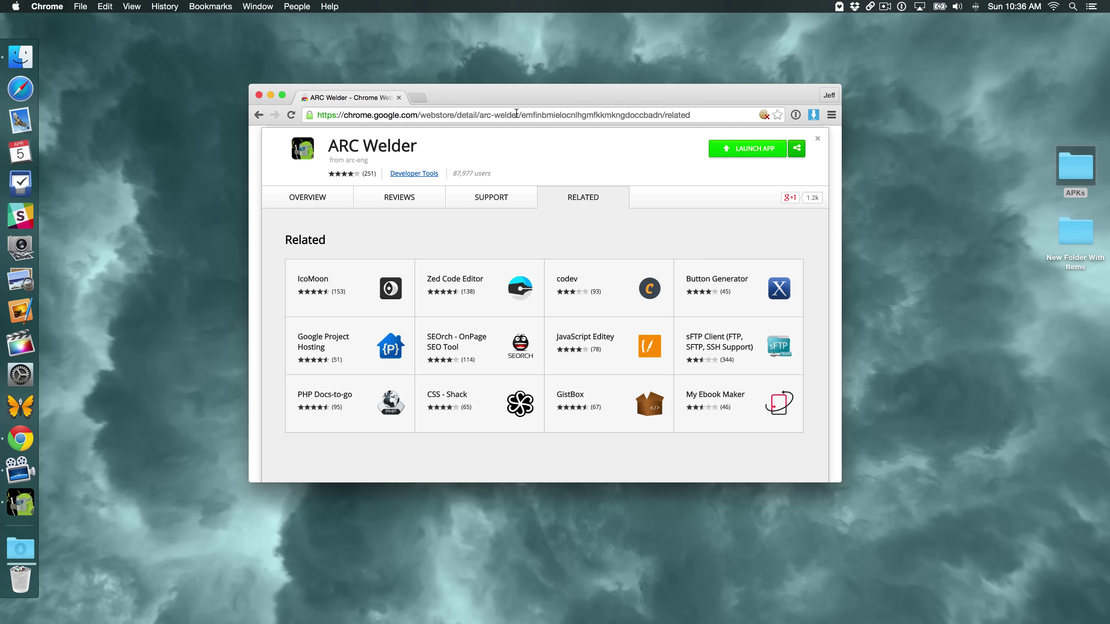
mouse_move(9, 13)
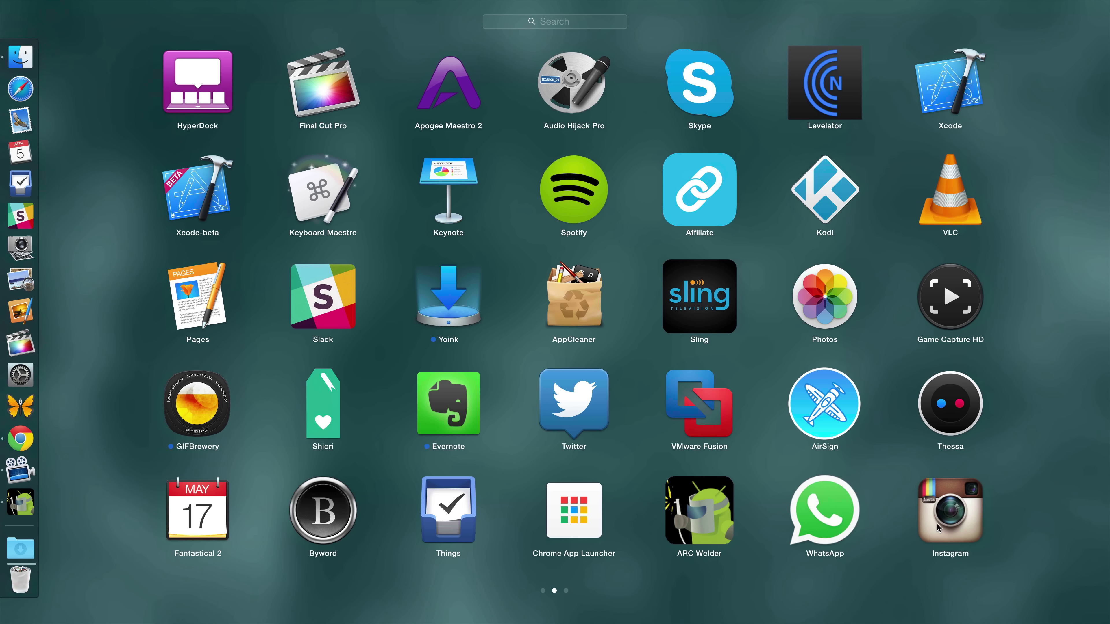
click(583, 519)
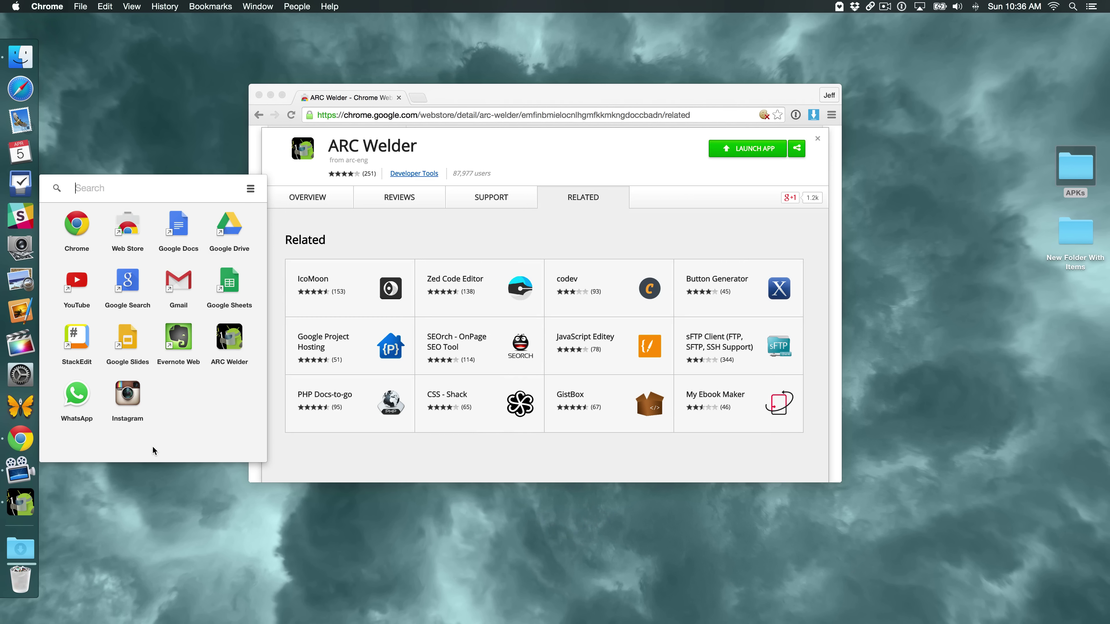
click(163, 495)
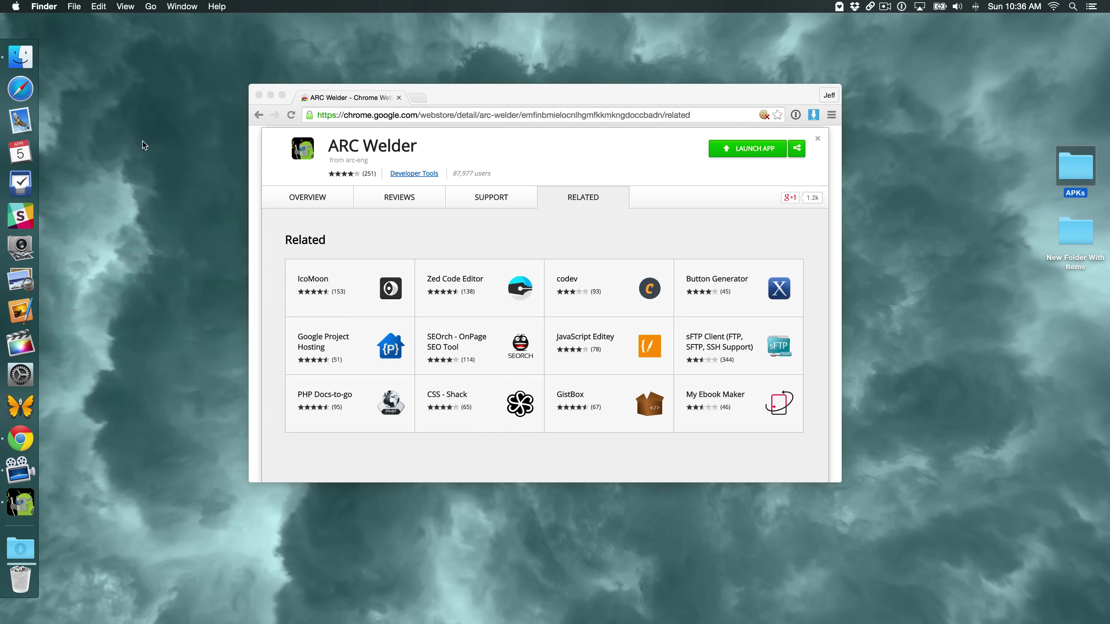
mouse_move(7, 14)
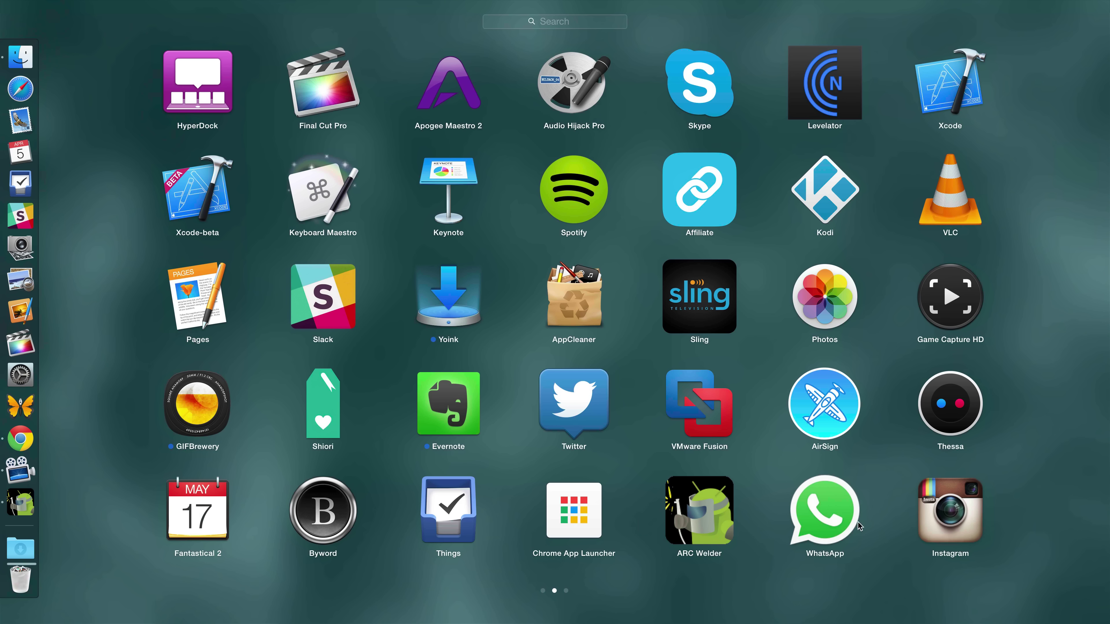
Launch WhatsApp, accept its terms, dismiss the tablets-not-supported alert, then minimize its window
click(848, 521)
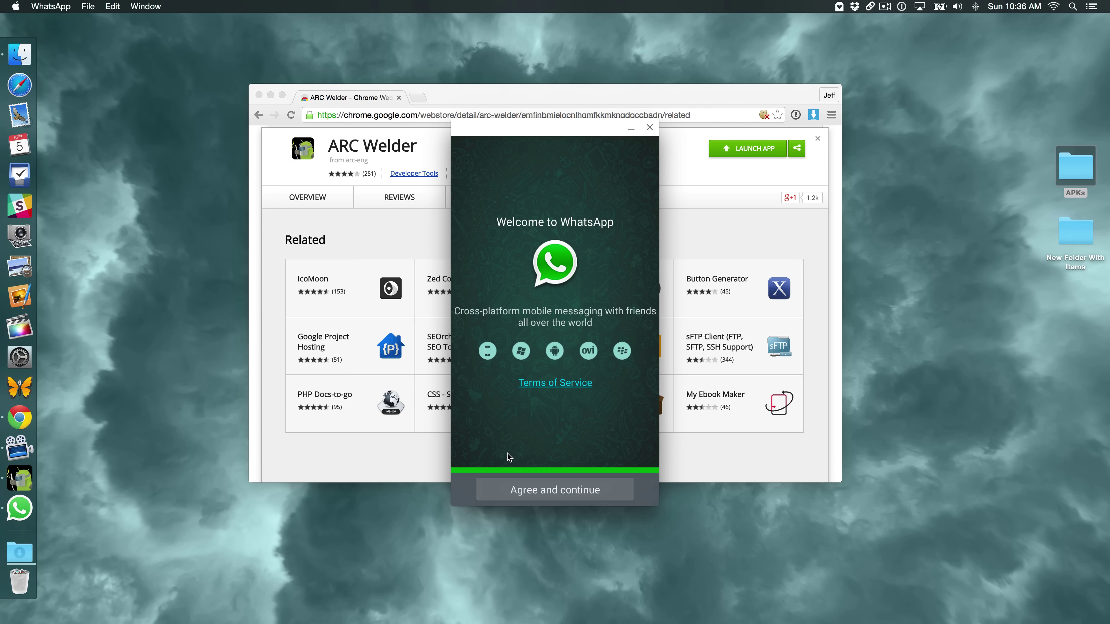
click(270, 96)
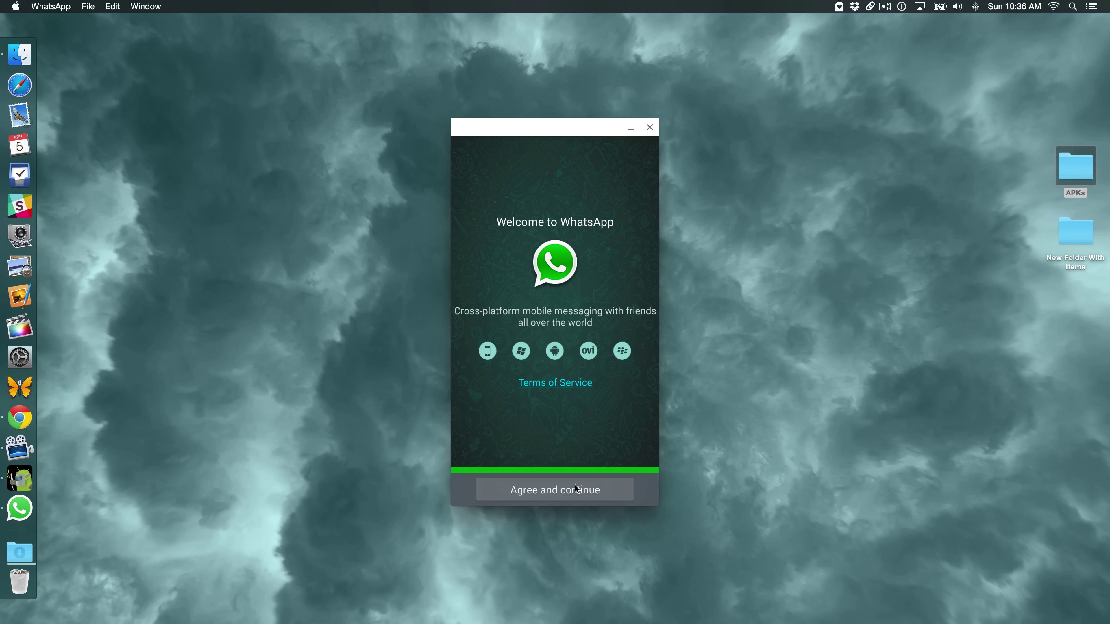
click(565, 492)
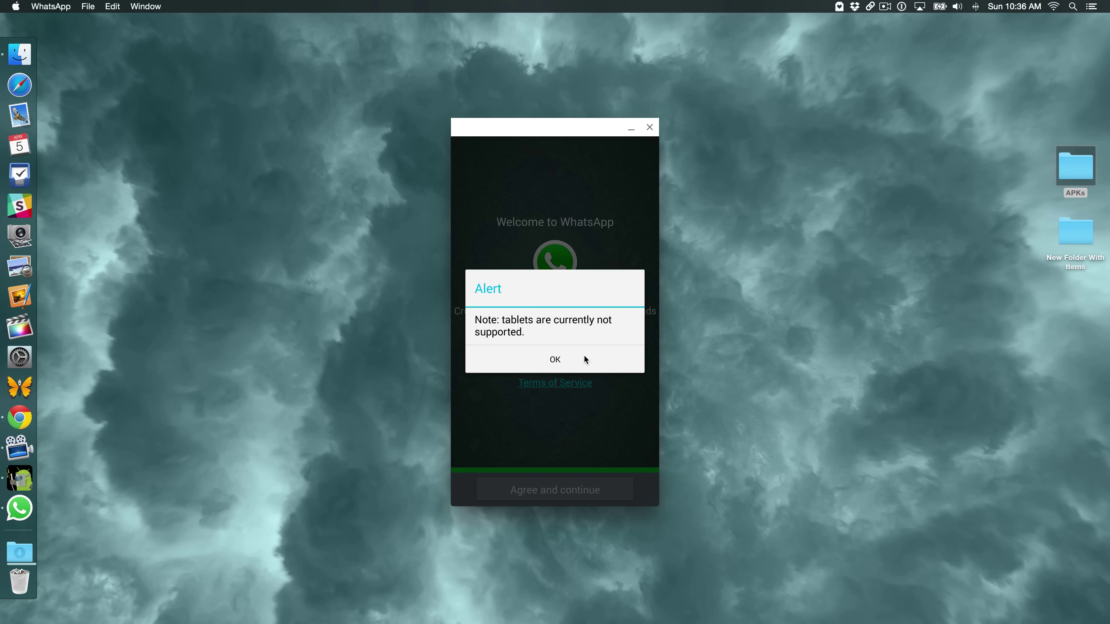
click(577, 367)
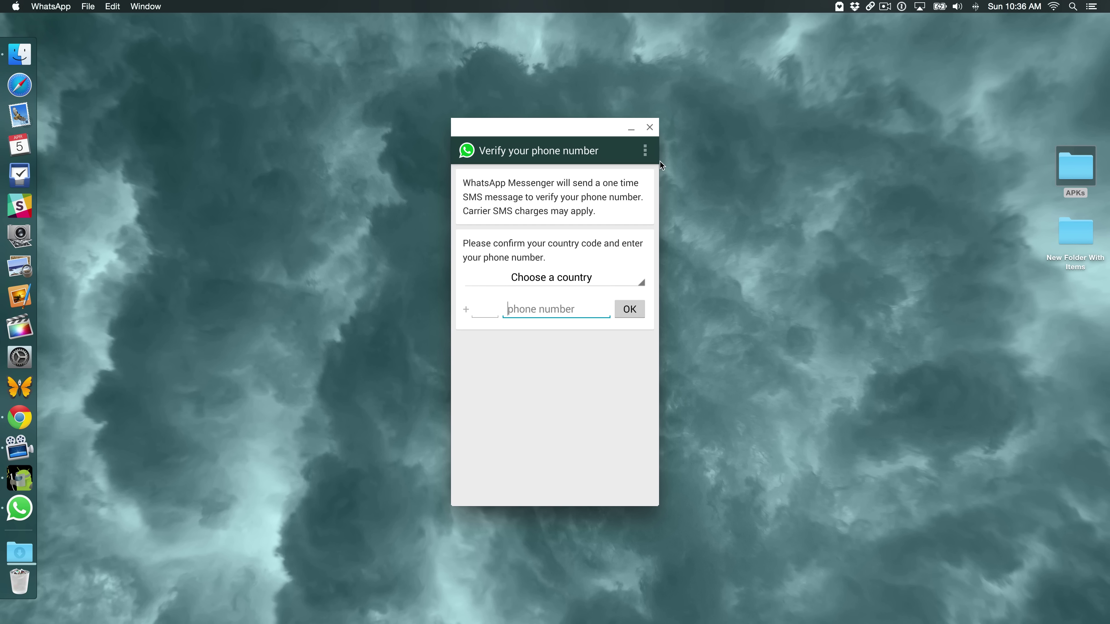
click(632, 128)
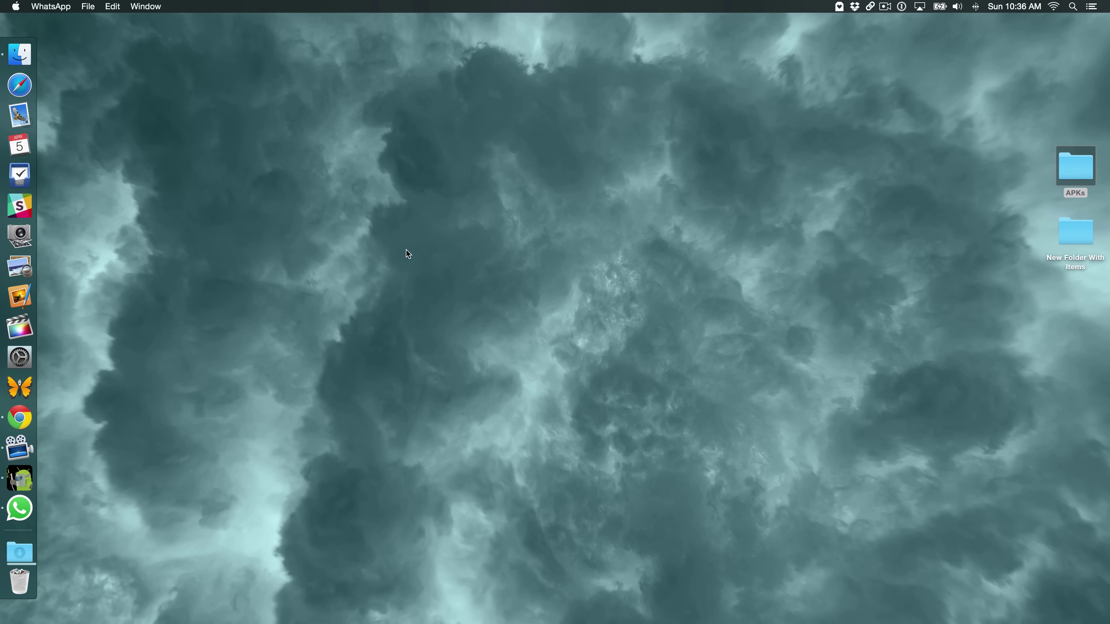
Launch Instagram from the app launcher and switch to its log-in form
key(F4)
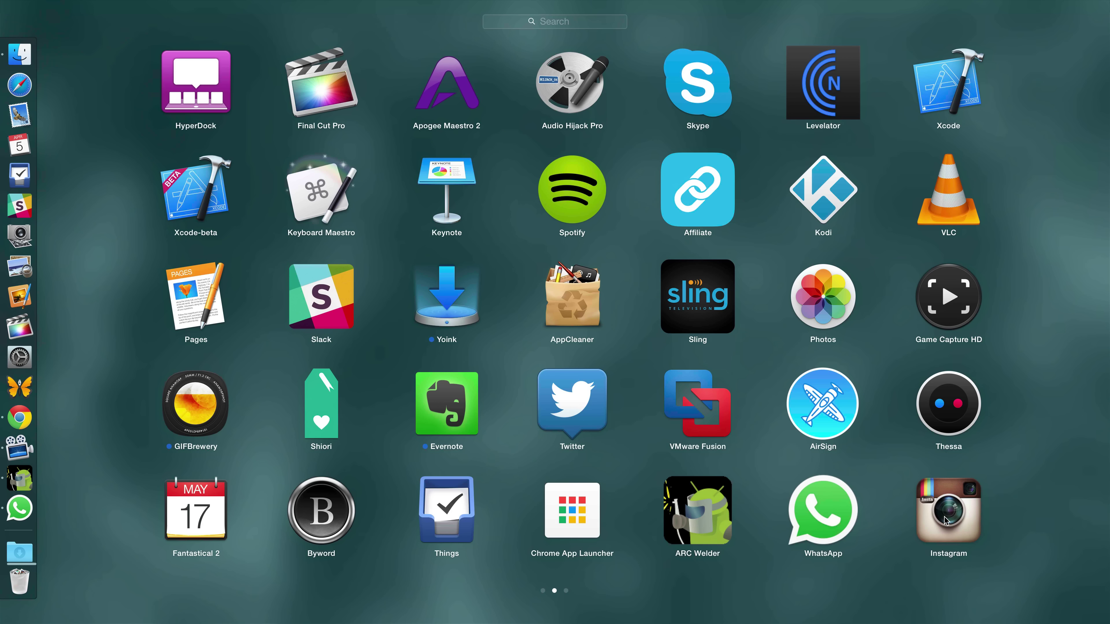
click(945, 520)
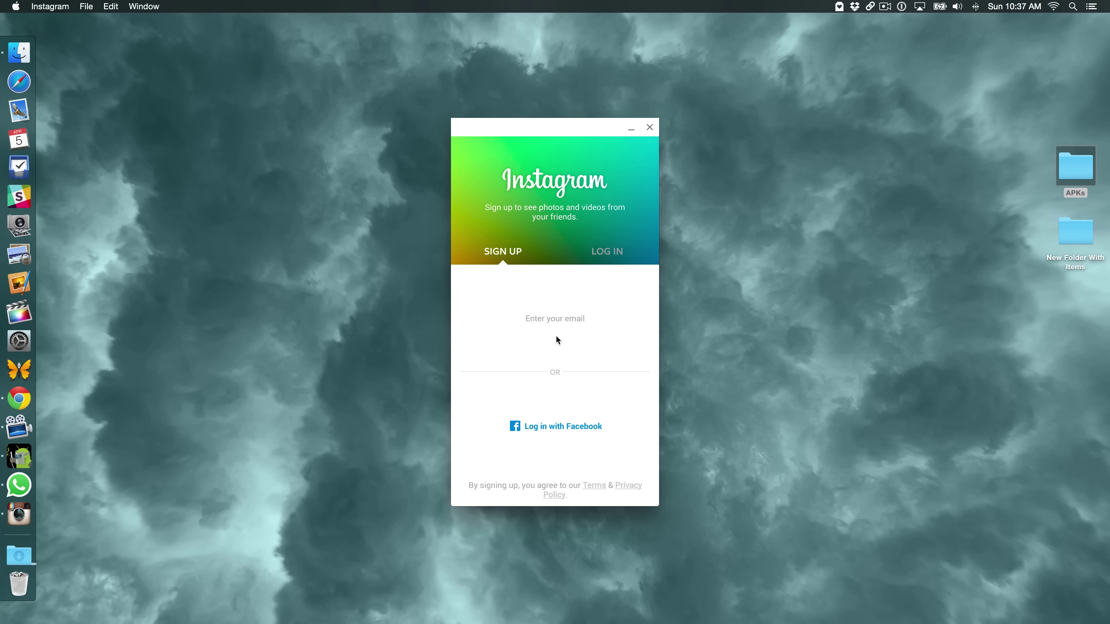
click(611, 254)
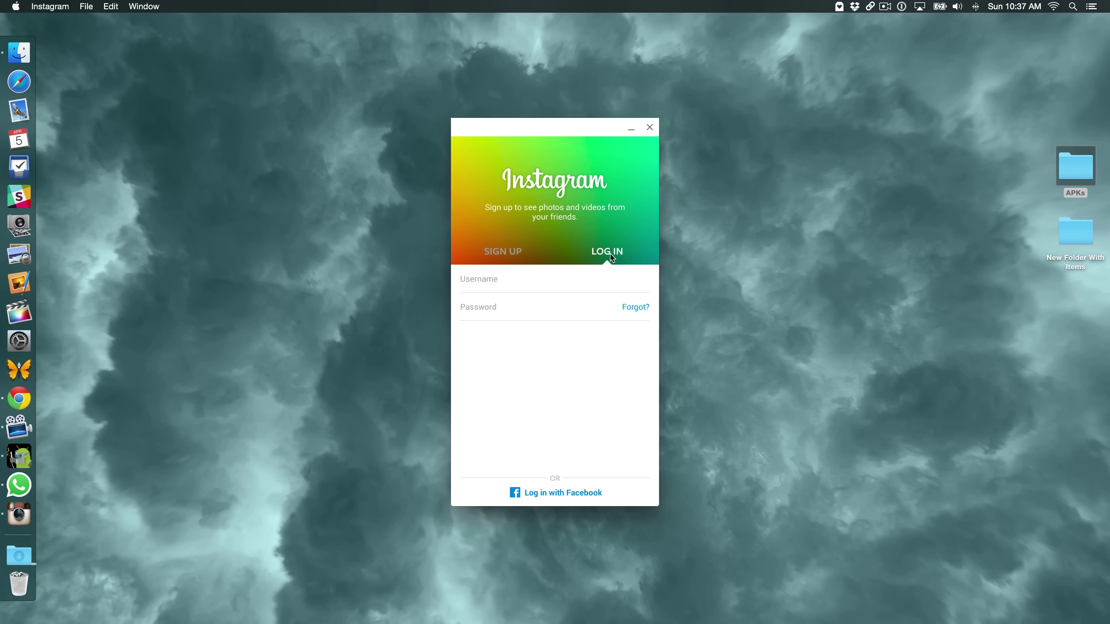
Enter the account username and password and submit the log-in
click(565, 275)
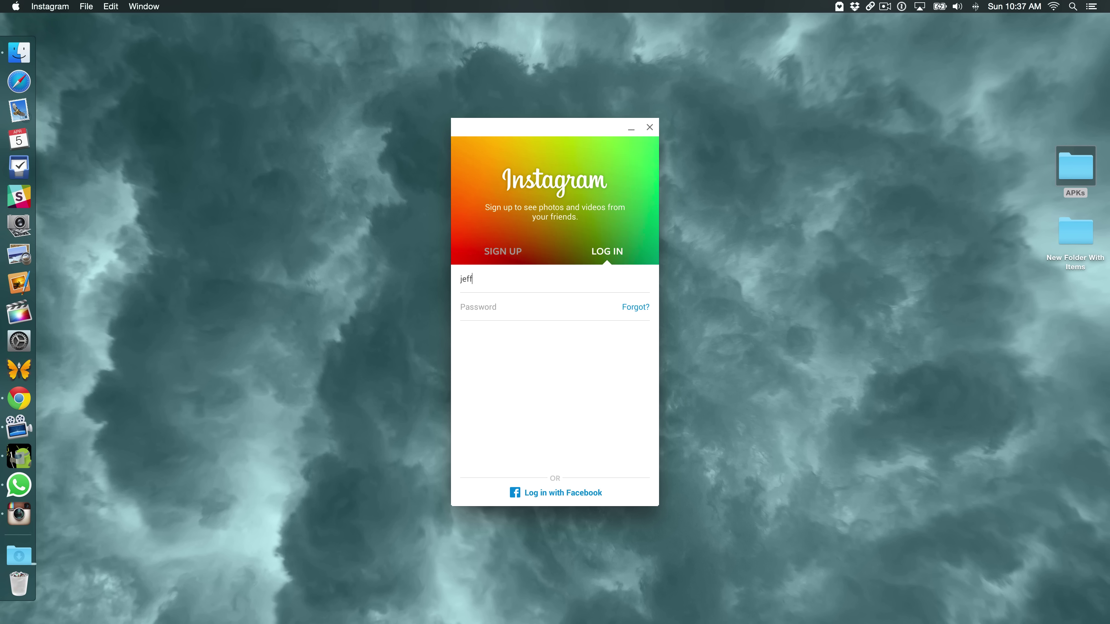
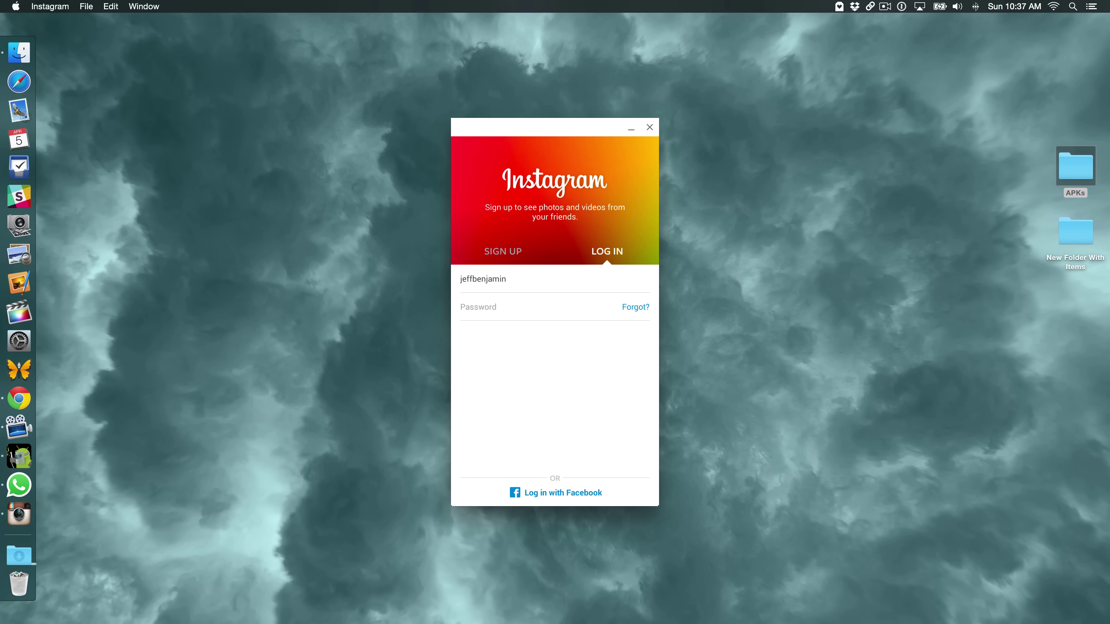
click(481, 307)
text(••••••)
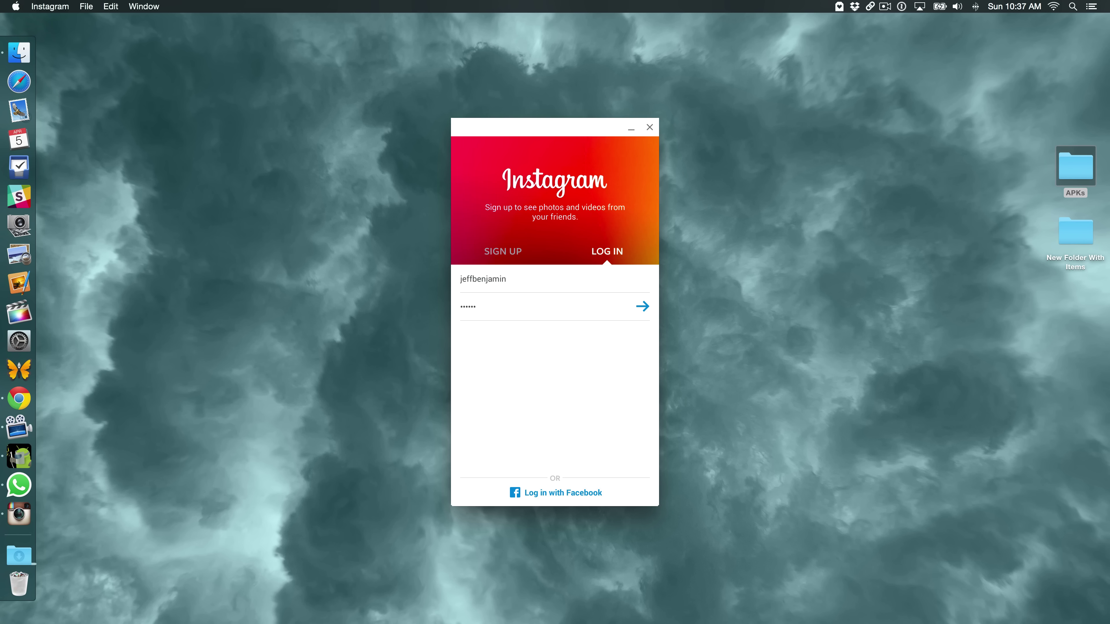
text(•••)
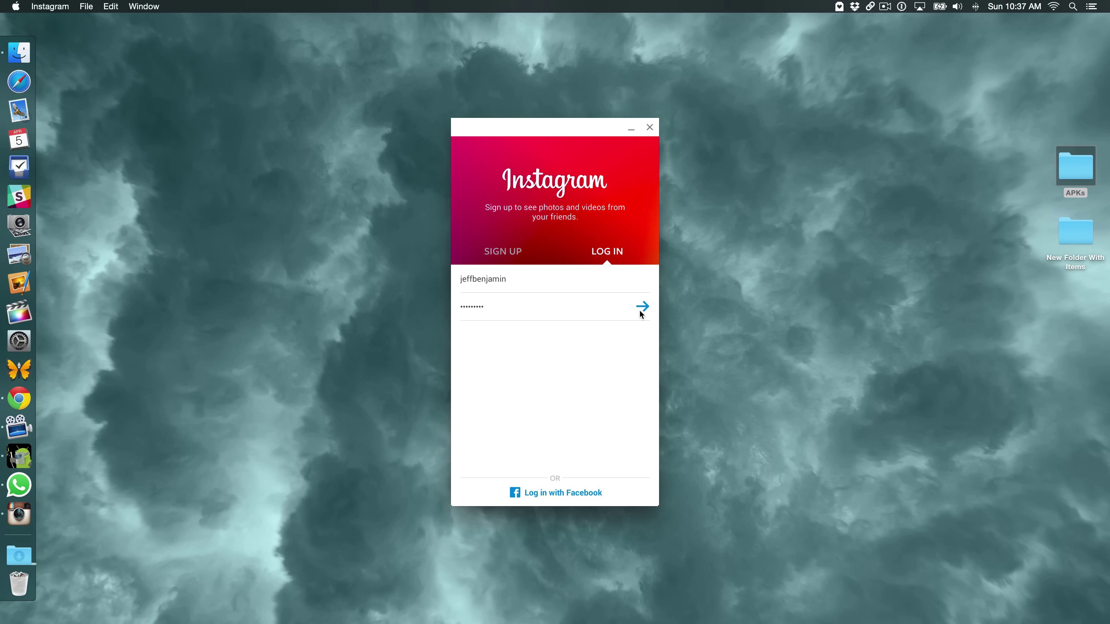
click(642, 308)
Complete the Instagram log-in, then place WhatsApp's window to the left of Instagram's
click(642, 307)
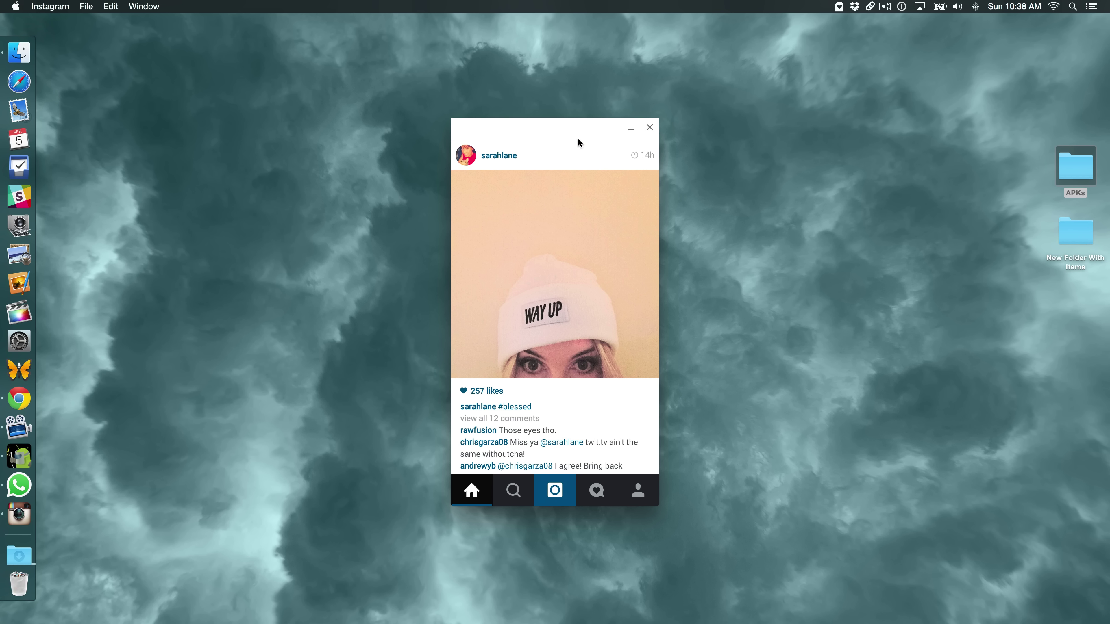
drag(578, 139, 587, 131)
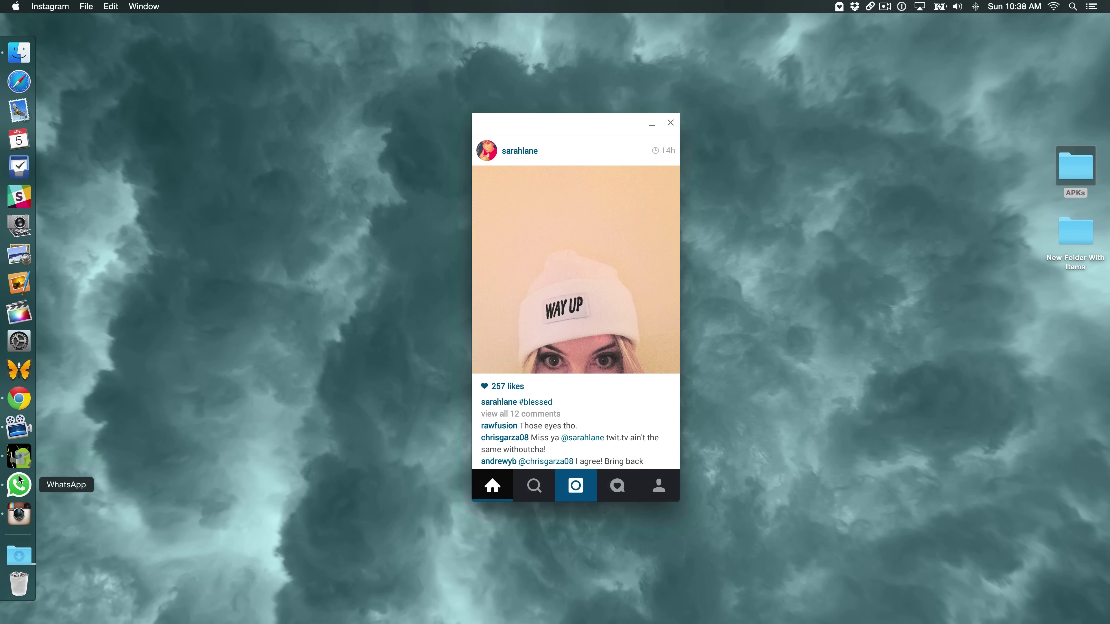
click(18, 484)
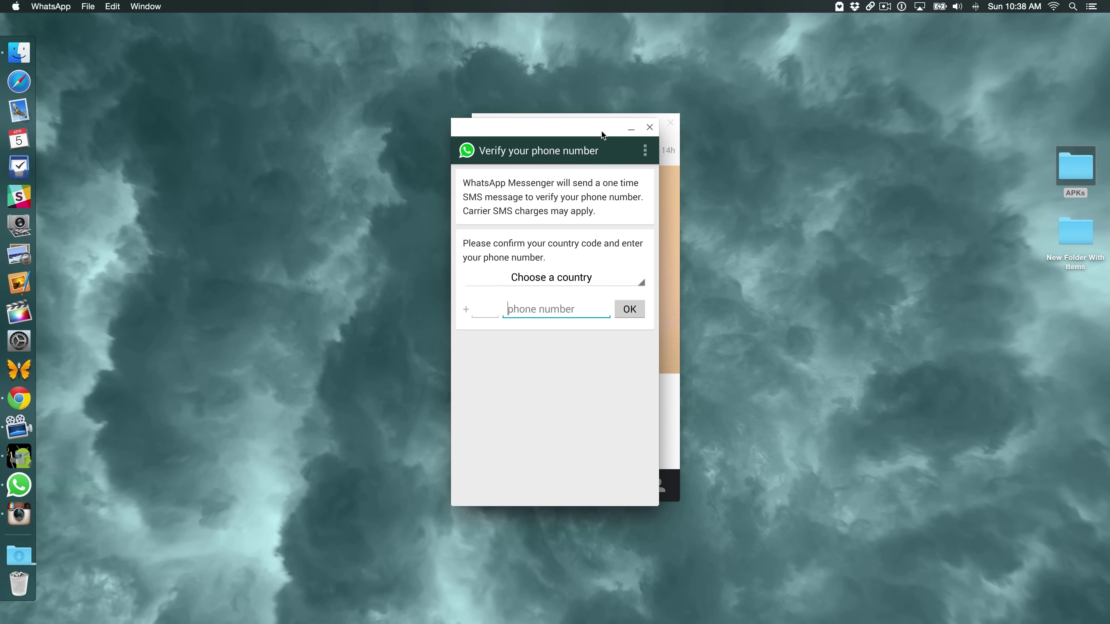
drag(602, 132, 388, 138)
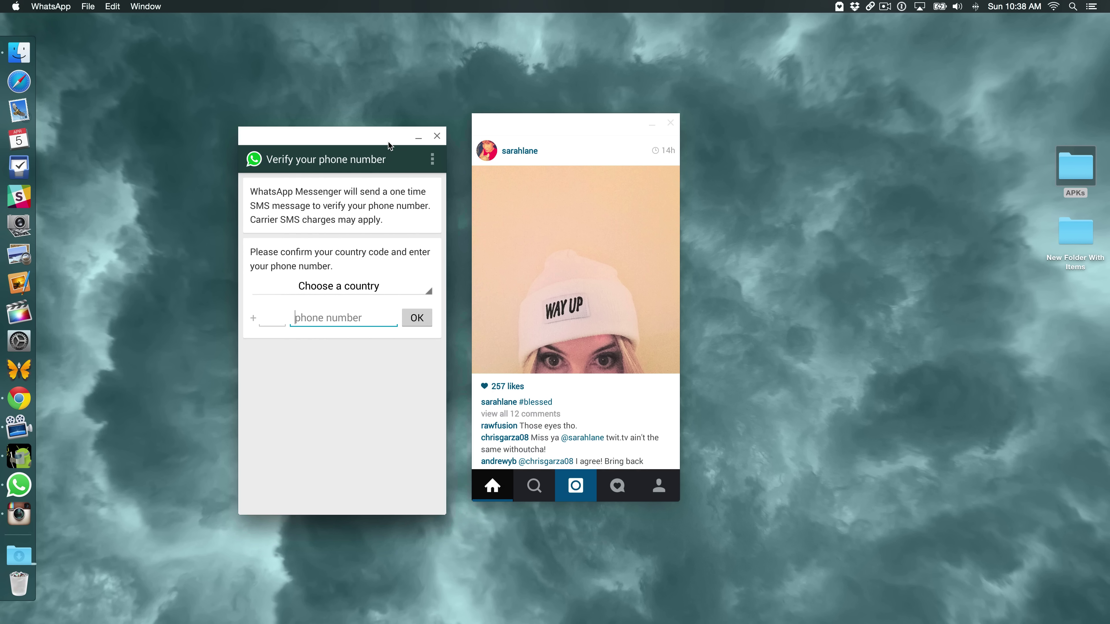
click(520, 127)
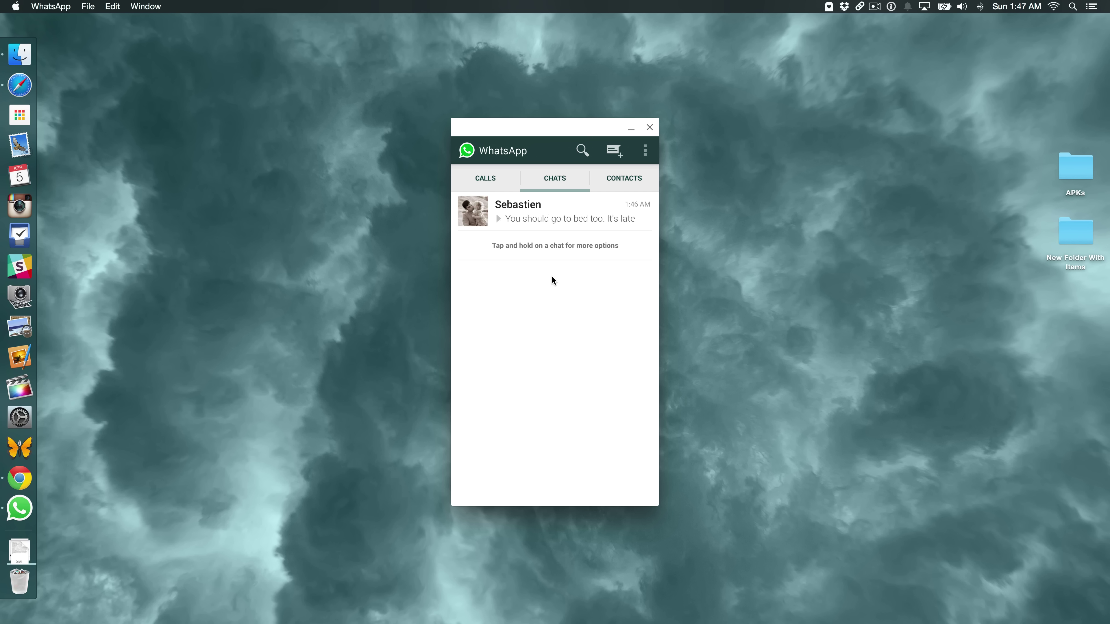
Open the chat and send the message 'I'll probably do that in a few...'
click(568, 221)
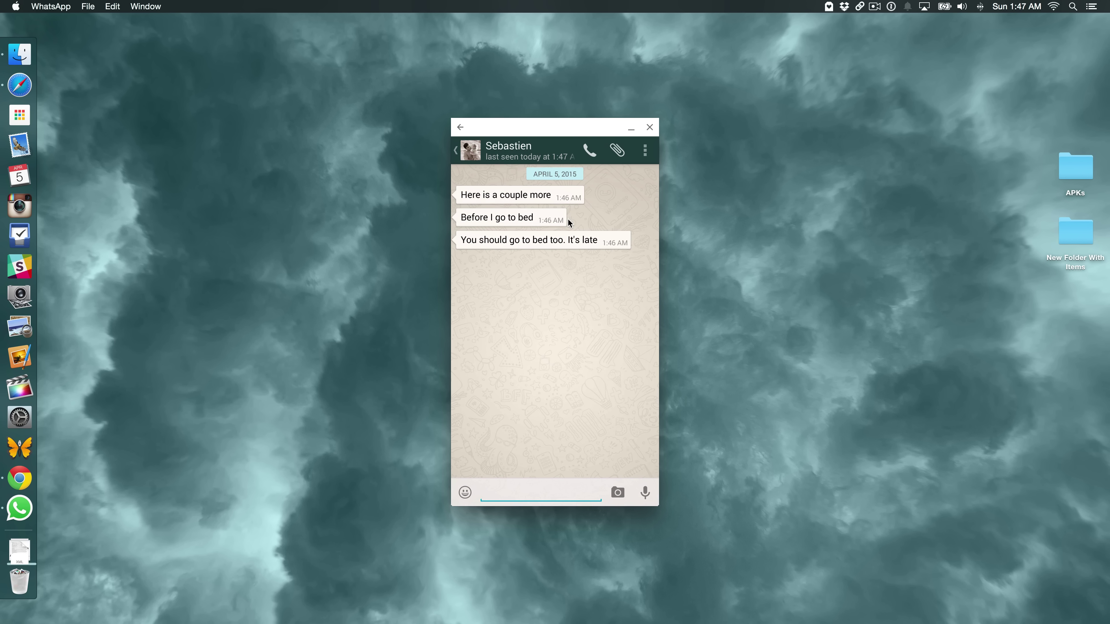
text(I'll probably )
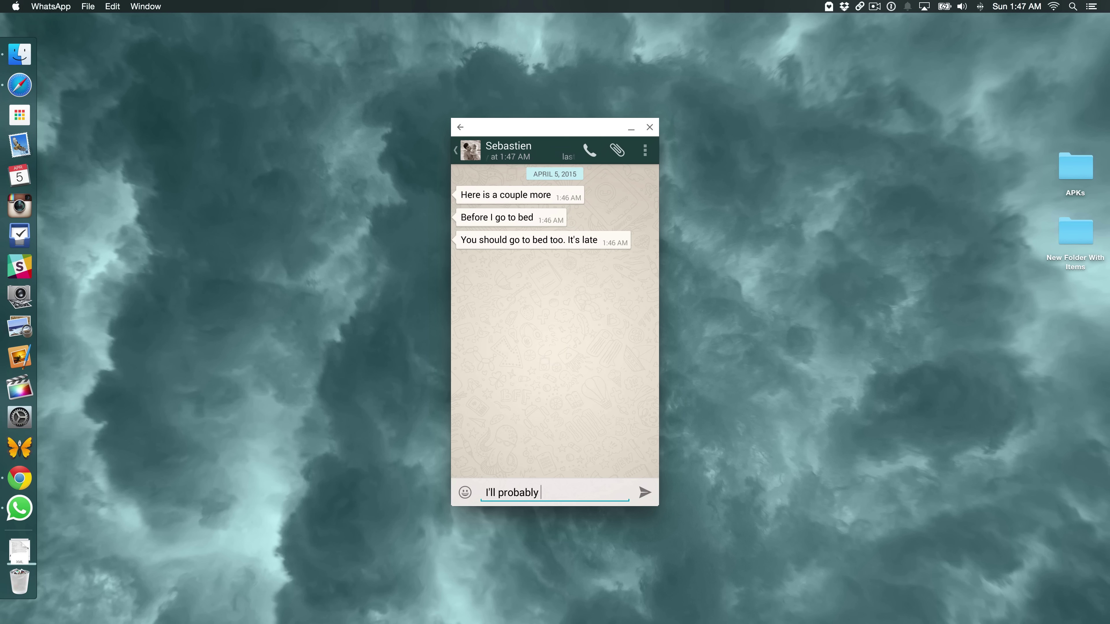
text(do that in a fe)
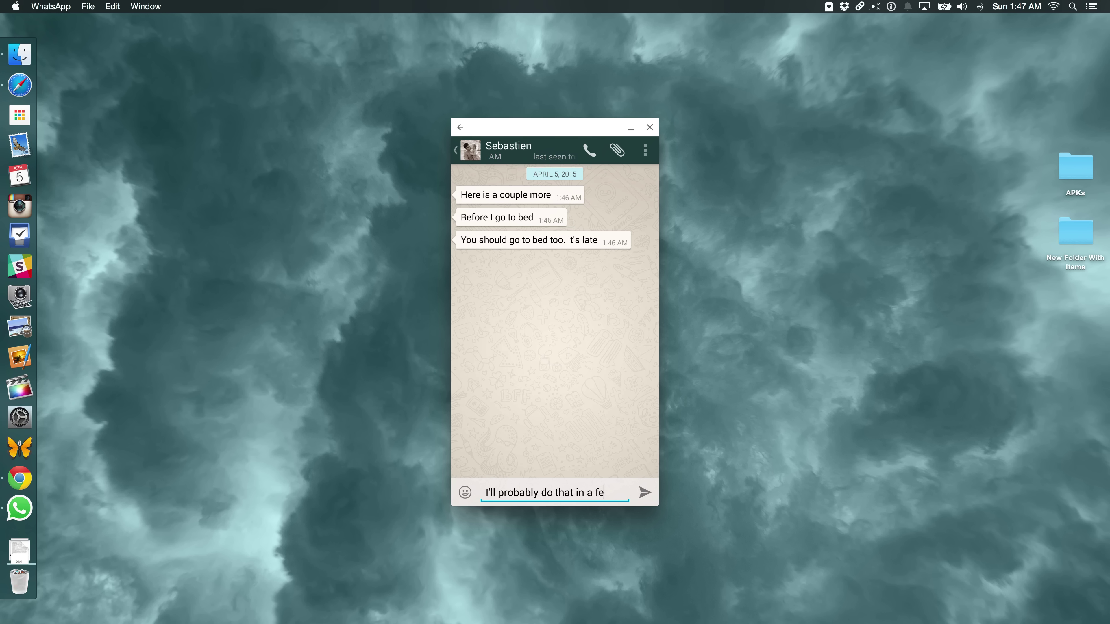
text(w...)
key(shift+Return)
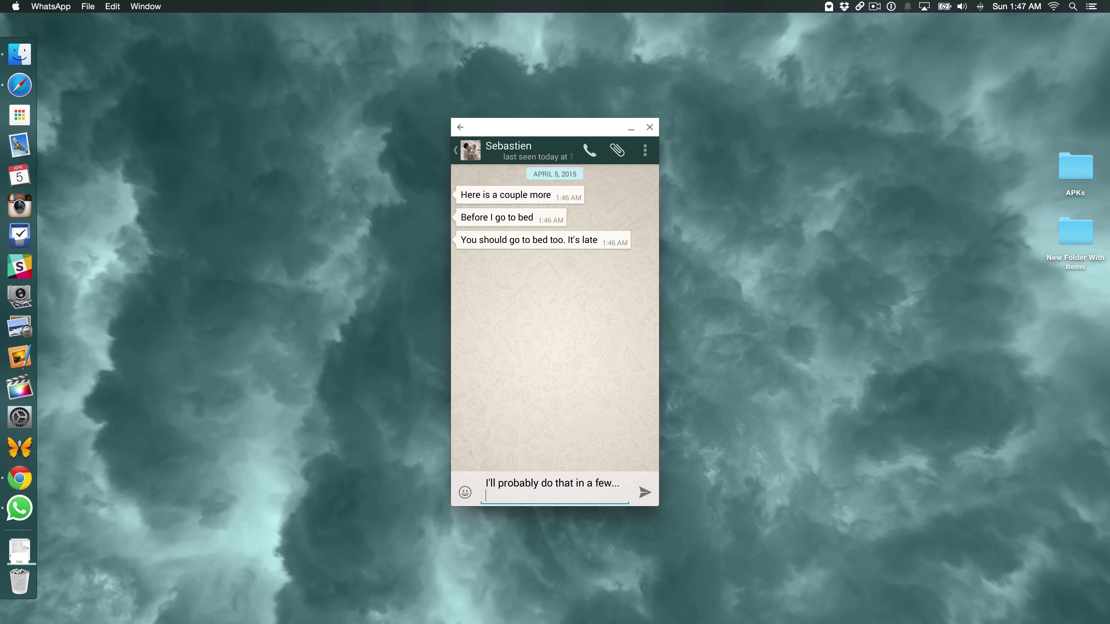
click(647, 498)
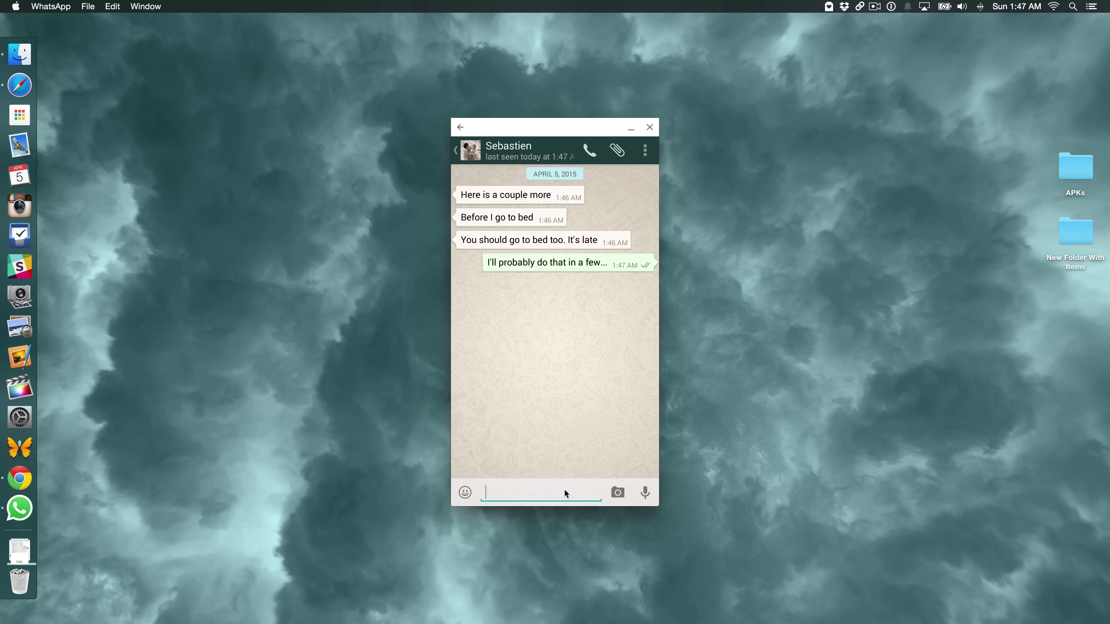
Send a tongue-out emoji from the emoji picker
click(465, 493)
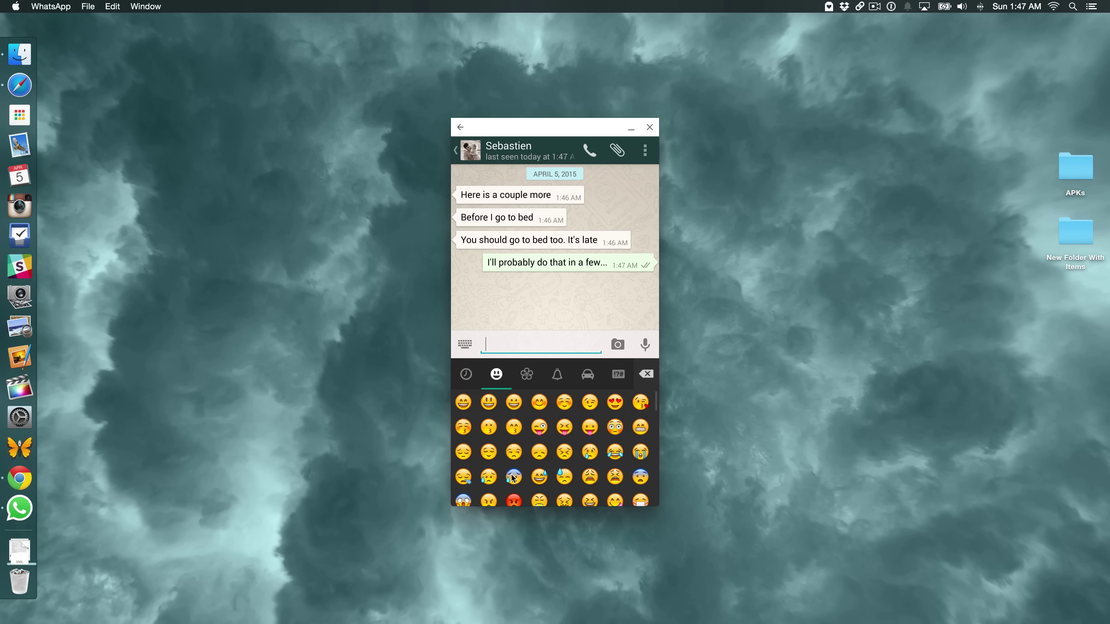
click(568, 429)
click(642, 345)
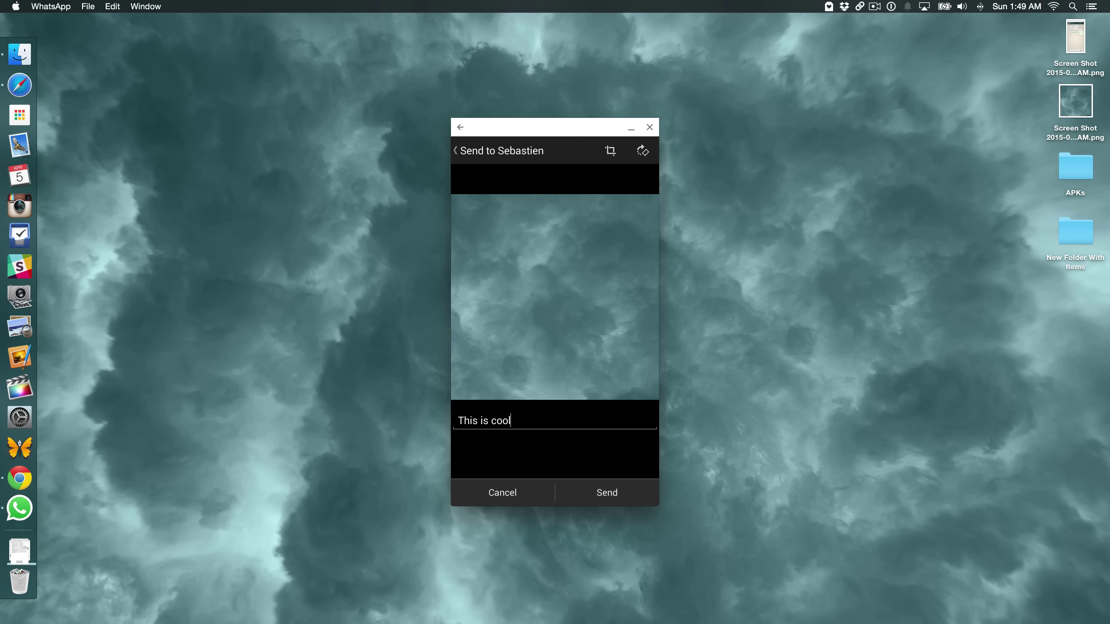
Send the cloud picture captioned 'This is cool', then draft 'Okay, goodnight'
click(599, 492)
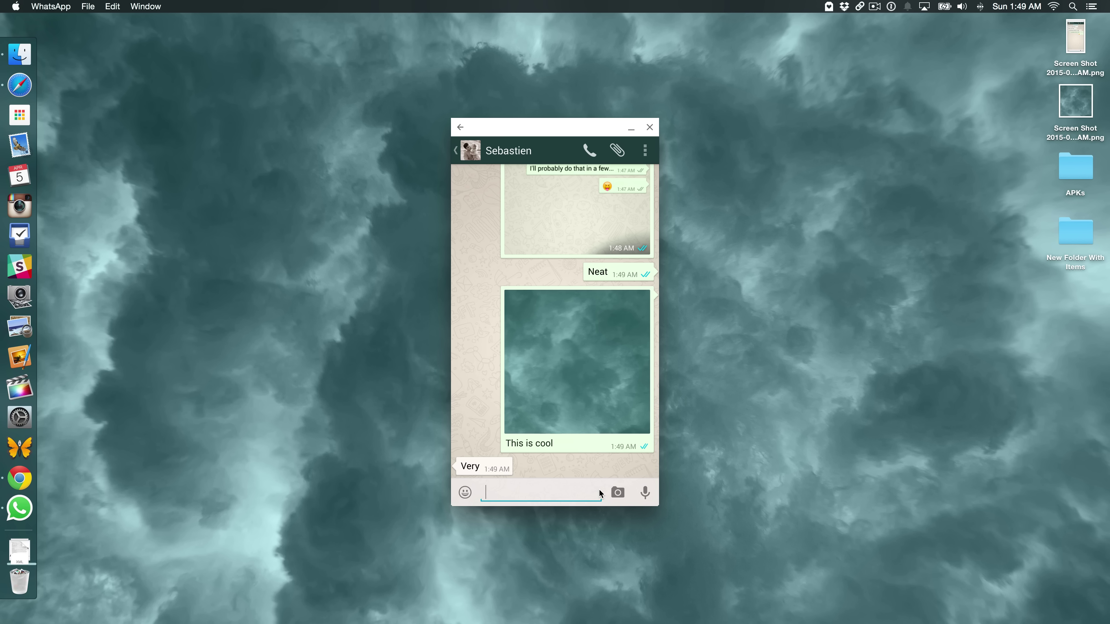
text(Oka)
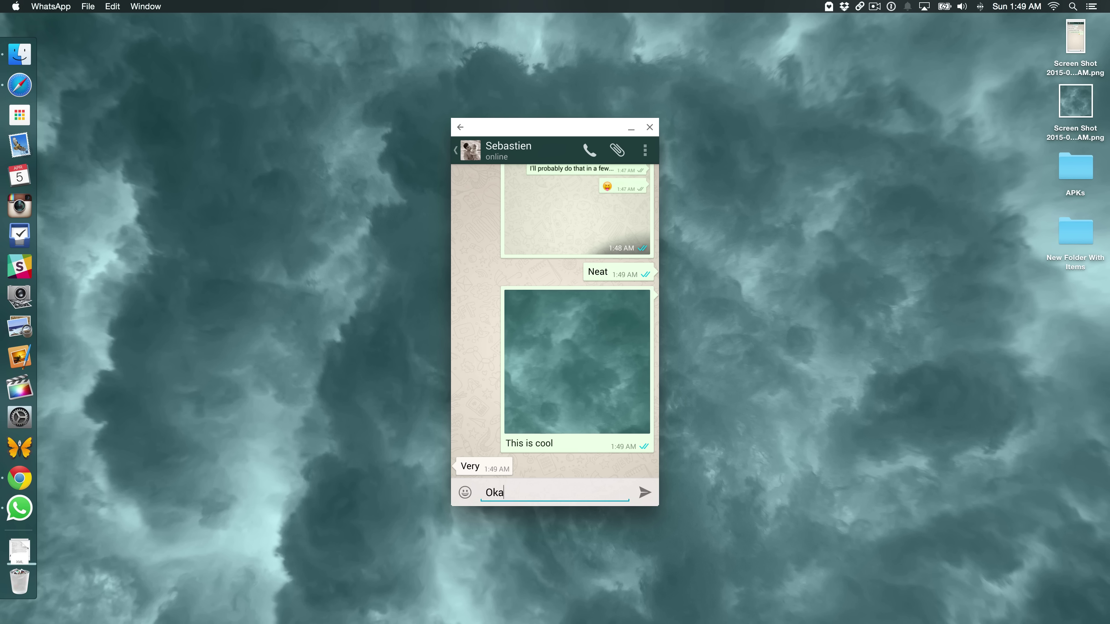
text(y, goodnight)
key(shift+Return)
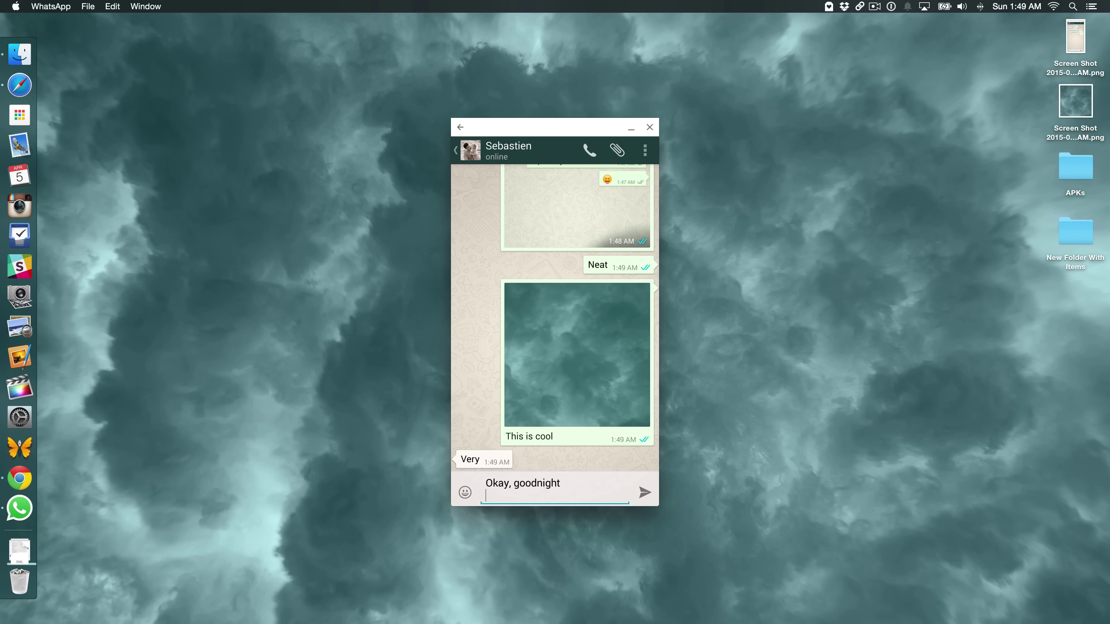